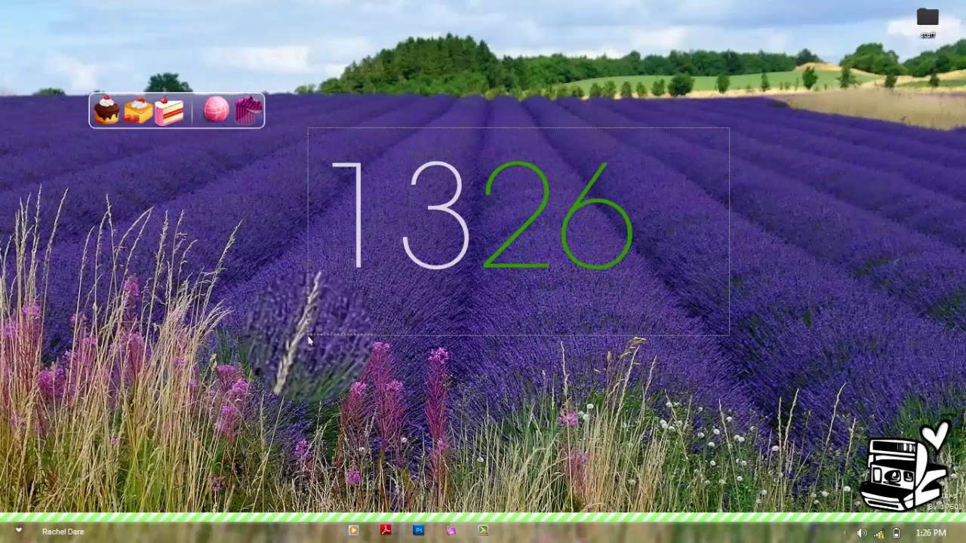
pyautogui.moveTo(311, 142)
pyautogui.mouseDown()
pyautogui.moveTo(787, 218)
pyautogui.moveTo(709, 300)
pyautogui.moveTo(631, 422)
pyautogui.moveTo(442, 334)
pyautogui.moveTo(448, 215)
pyautogui.mouseUp()
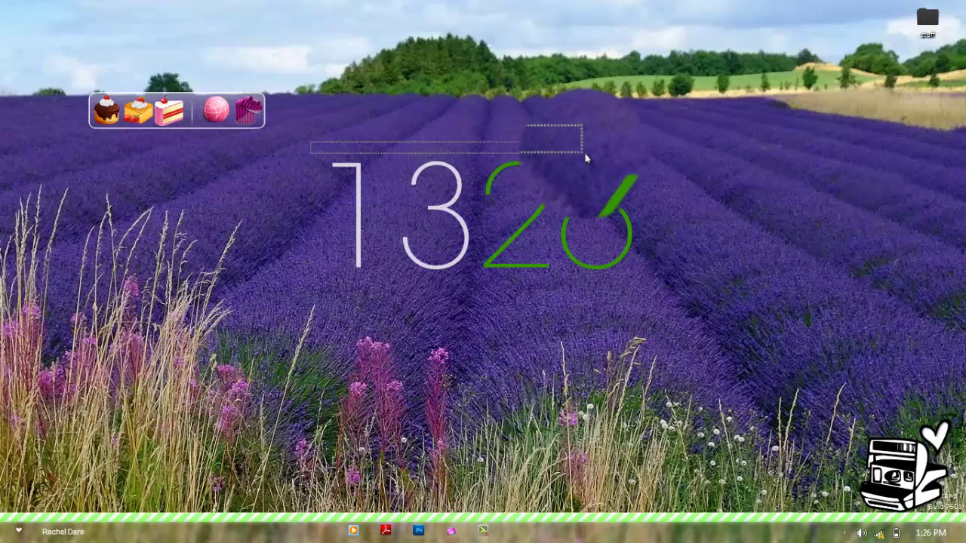
pyautogui.moveTo(644, 156); pyautogui.dragTo(660, 110)
pyautogui.moveTo(856, 86)
pyautogui.mouseDown()
pyautogui.moveTo(499, 240)
pyautogui.moveTo(541, 301)
pyautogui.moveTo(453, 305)
pyautogui.moveTo(563, 205)
pyautogui.moveTo(559, 175)
pyautogui.mouseUp()
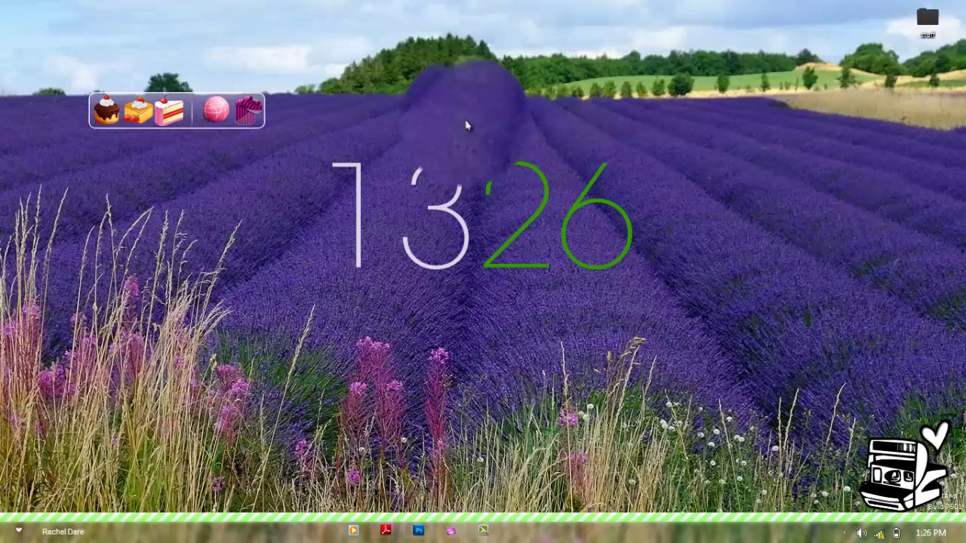
pyautogui.moveTo(465, 125)
pyautogui.mouseDown()
pyautogui.moveTo(434, 298)
pyautogui.moveTo(398, 315)
pyautogui.moveTo(480, 180)
pyautogui.mouseUp()
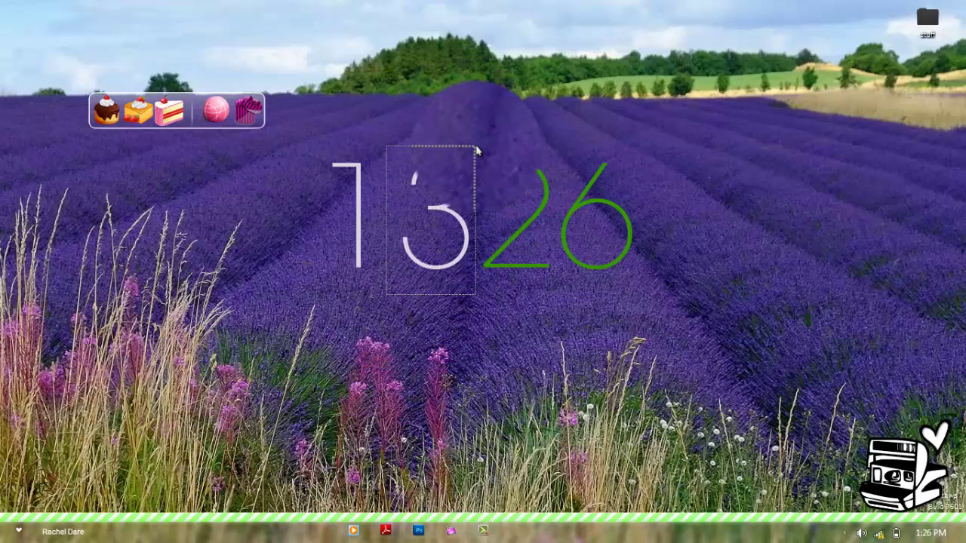
pyautogui.moveTo(310, 128); pyautogui.dragTo(394, 306)
pyautogui.moveTo(684, 142)
pyautogui.mouseDown()
pyautogui.moveTo(267, 302)
pyautogui.moveTo(647, 134)
pyautogui.mouseUp()
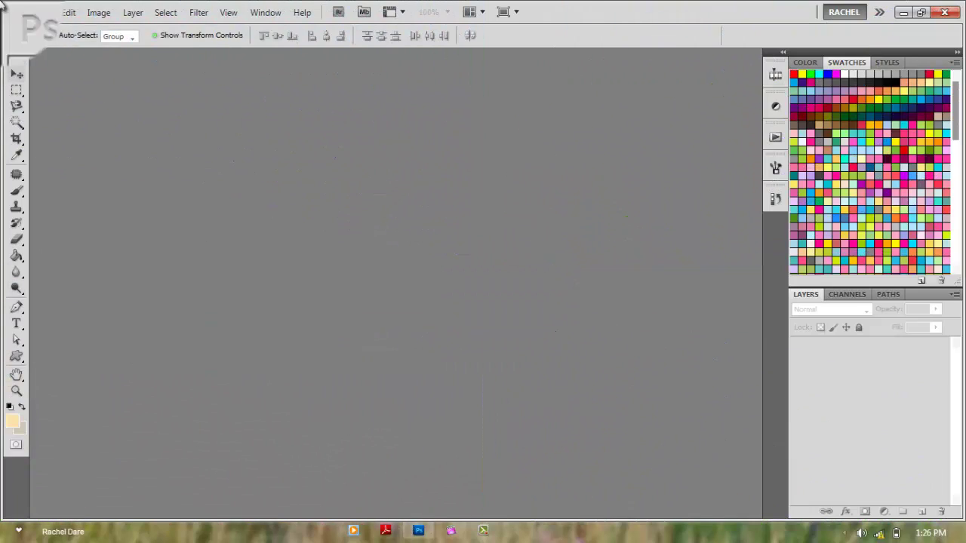
# - Start a video-frames-to-layers import and load the black-and-white clip of the woman in a hat from the glf folder
pyautogui.click(41, 12)
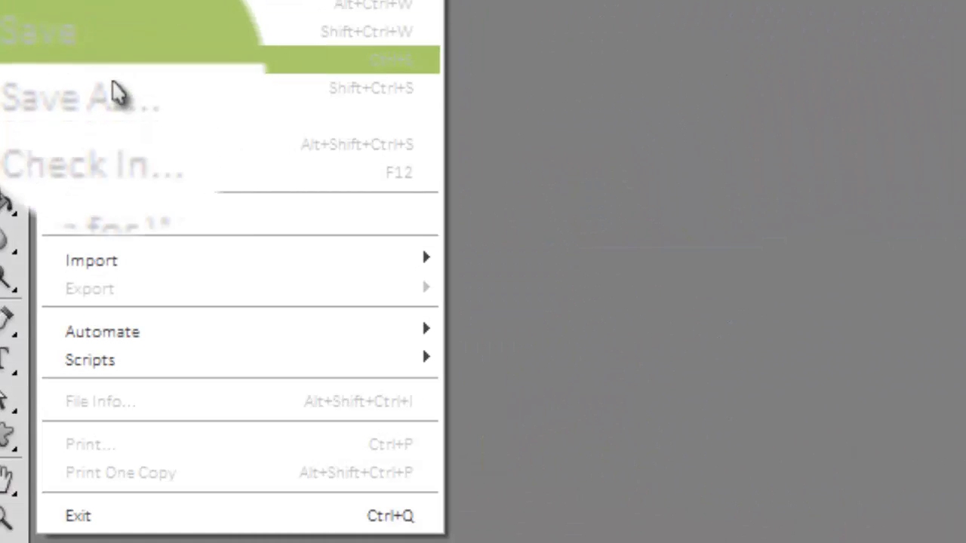
pyautogui.moveTo(154, 266)
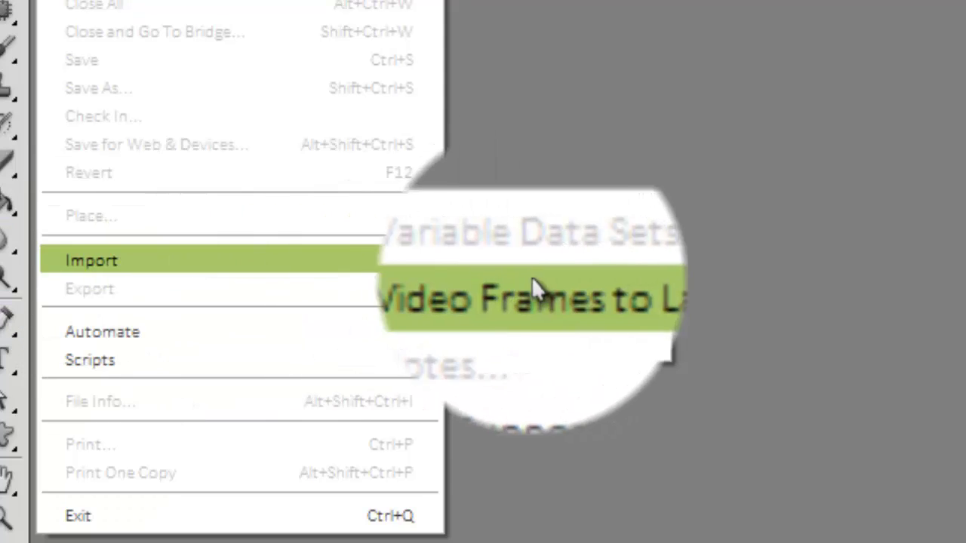
pyautogui.click(609, 286)
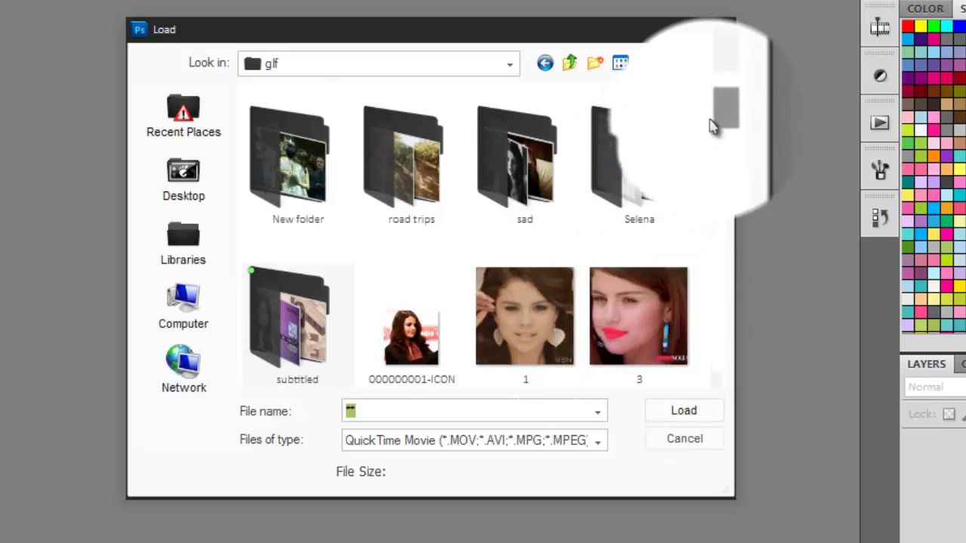
pyautogui.moveTo(713, 125); pyautogui.dragTo(712, 374)
pyautogui.click(546, 199)
pyautogui.scroll(4, 611, 215)
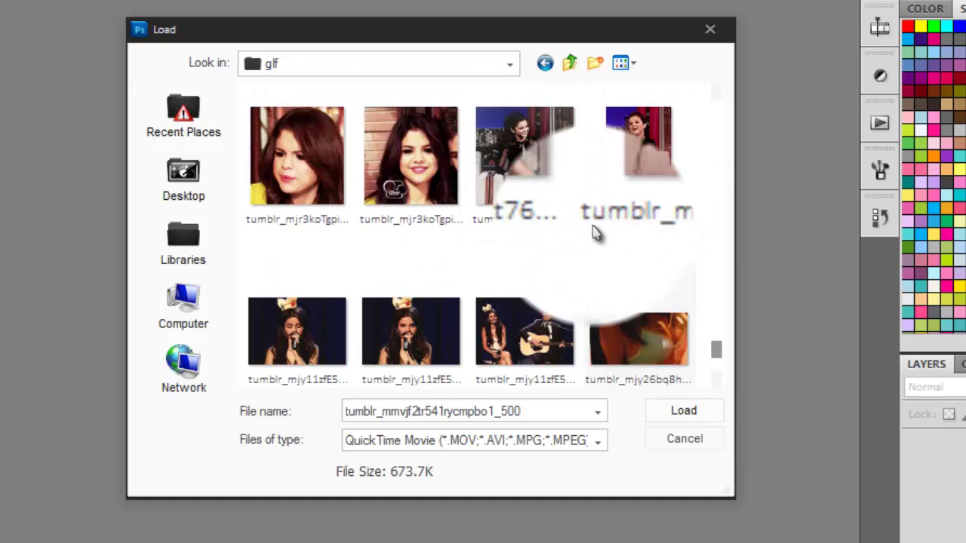
pyautogui.scroll(10, 548, 253)
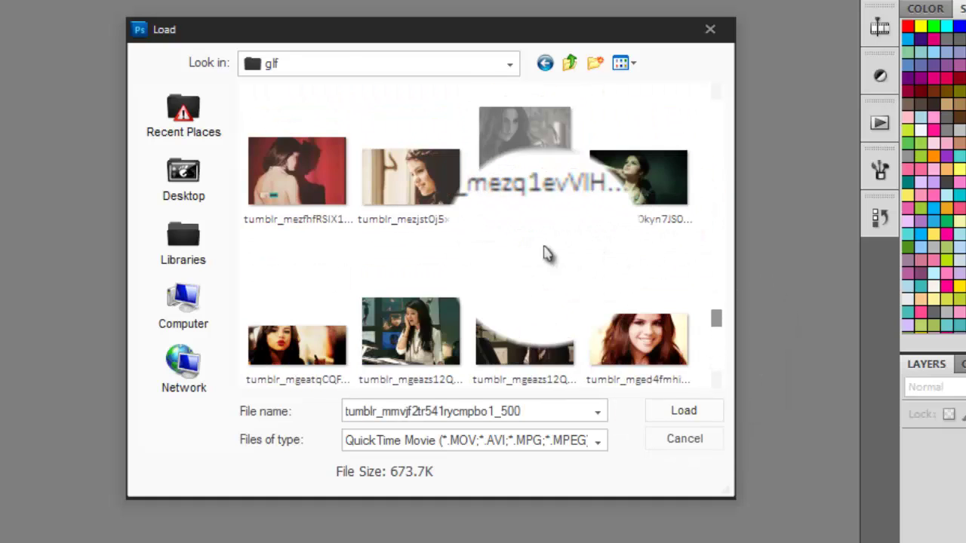
pyautogui.scroll(-5, 548, 252)
pyautogui.doubleClick(437, 164)
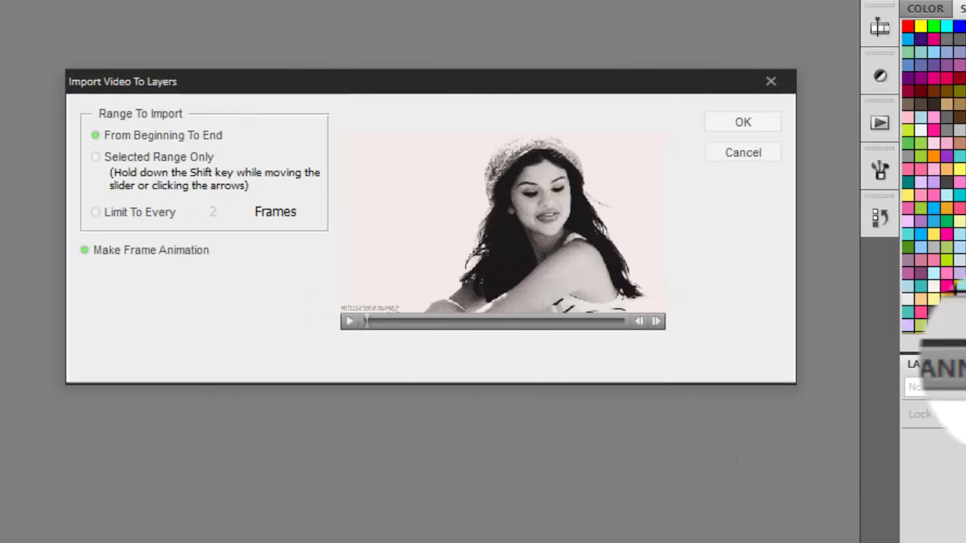
# - Preview the clip and import it from beginning to end as a frame animation
pyautogui.click(151, 157)
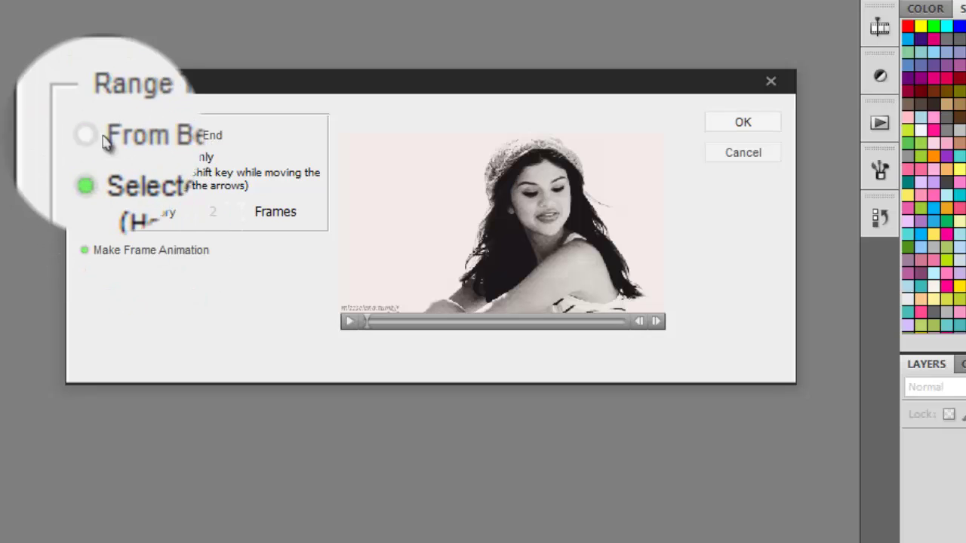
pyautogui.click(96, 135)
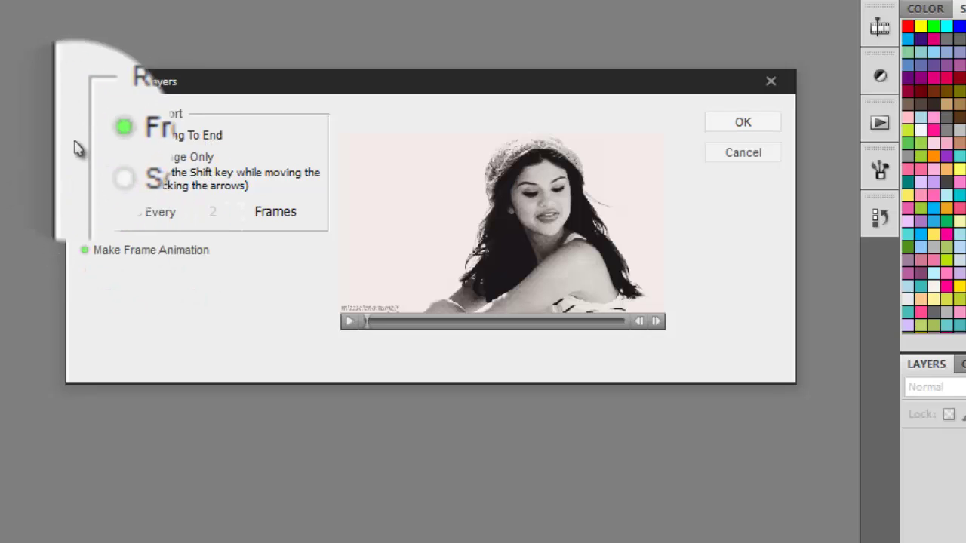
pyautogui.click(350, 323)
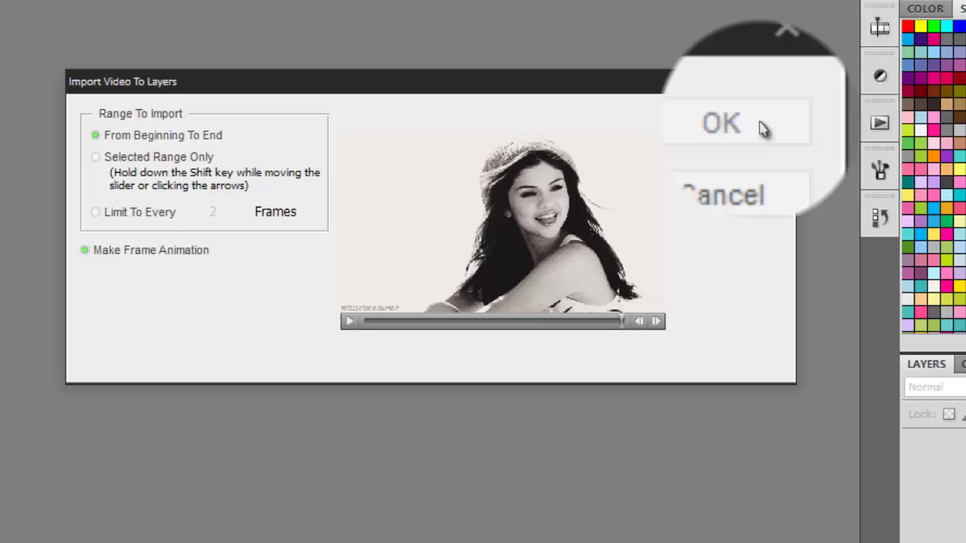
pyautogui.click(744, 122)
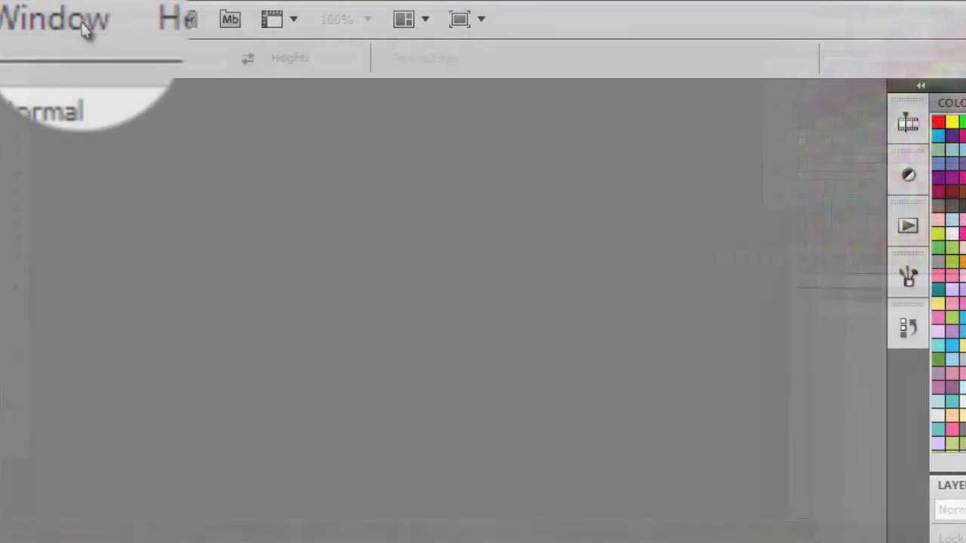
# - Display the Animation frames window and dock it in the collapsed group beside the colour swatches
pyautogui.click(189, 19)
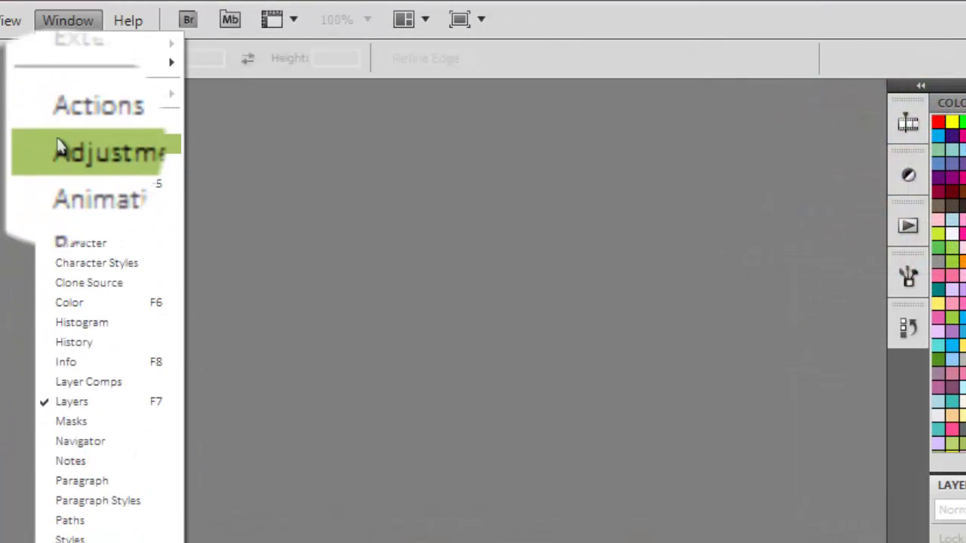
pyautogui.click(60, 164)
pyautogui.click(68, 19)
pyautogui.moveTo(654, 115); pyautogui.dragTo(343, 492)
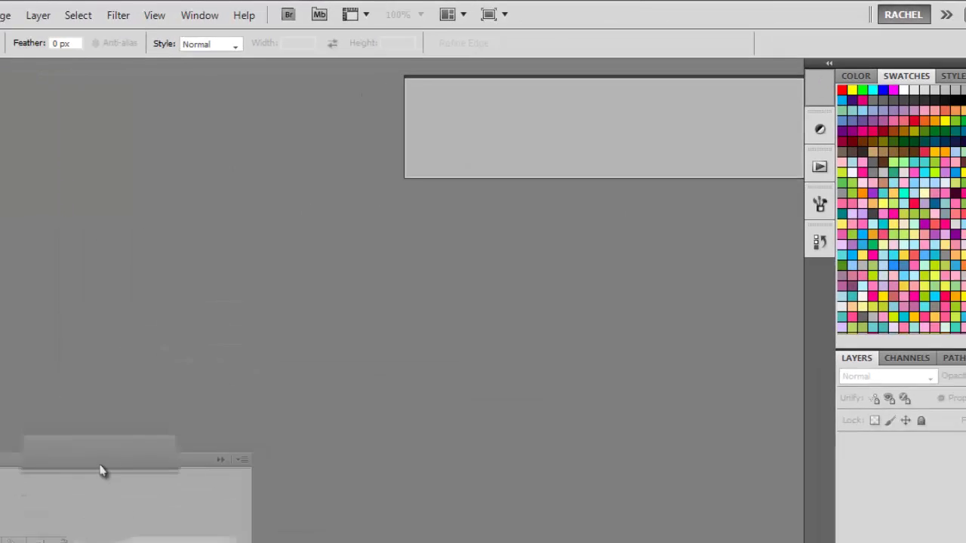
pyautogui.moveTo(121, 441); pyautogui.dragTo(774, 71)
# - Expand the animation frames and preview the imported animation's playback
pyautogui.click(775, 74)
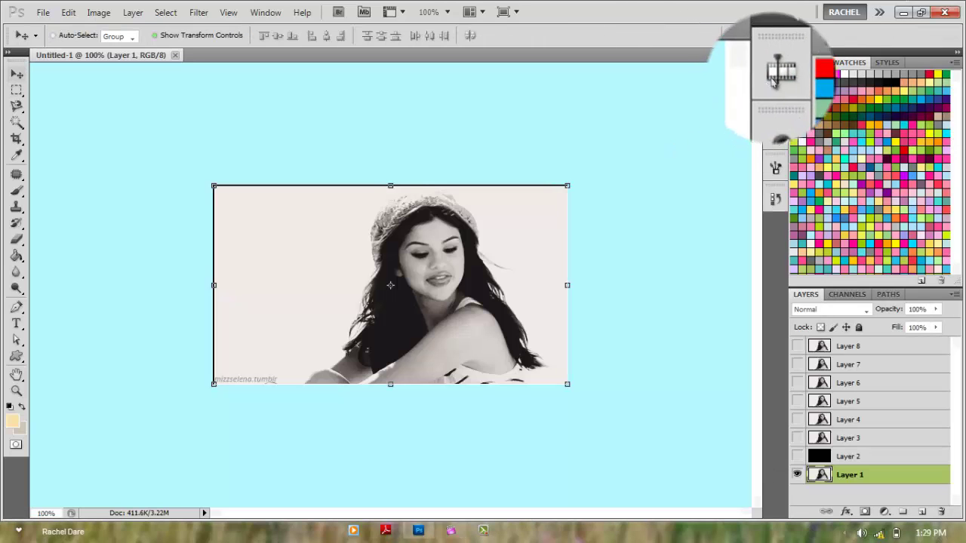
pyautogui.click(527, 141)
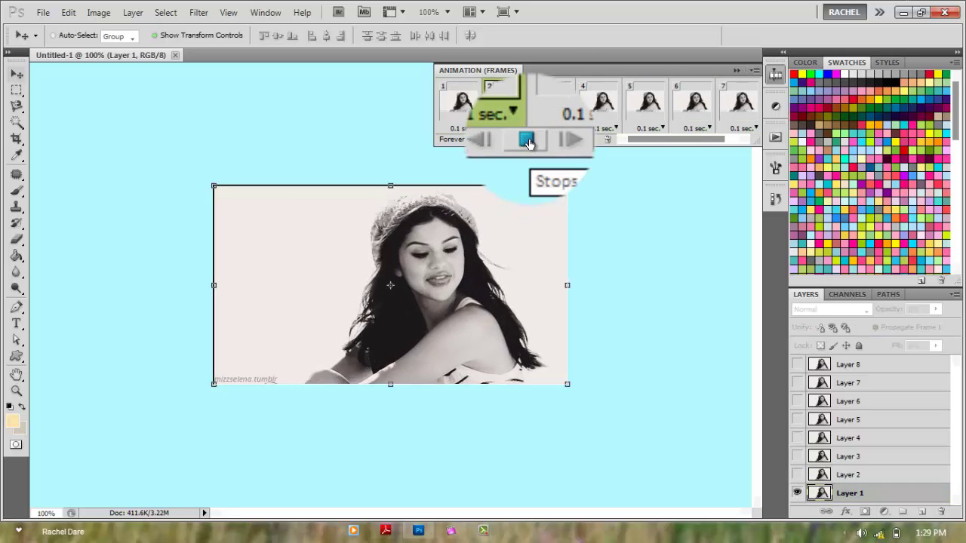
pyautogui.click(527, 141)
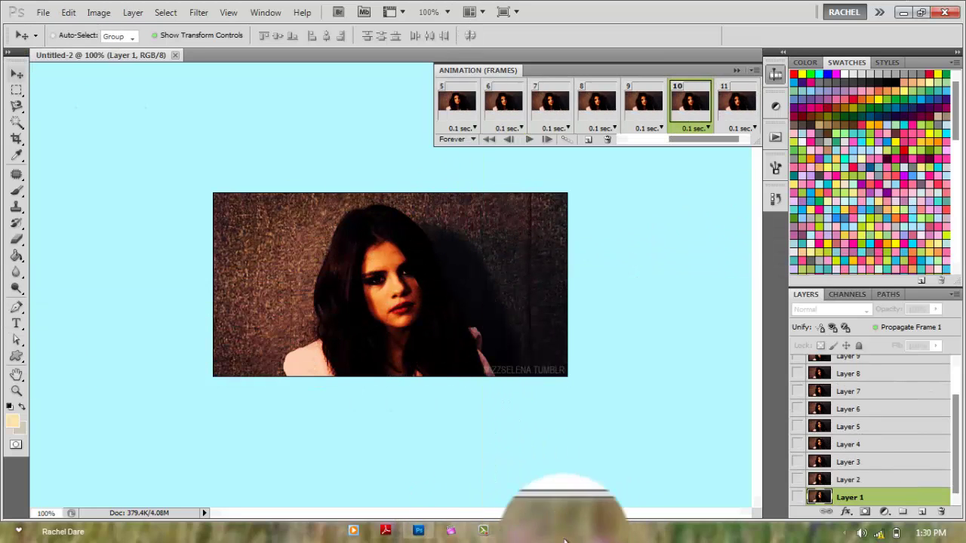
# - Copy the wasirauhlpsds colouring group from the percyjacksonpsd document into Untitled-2 above its frame layers
pyautogui.click(483, 532)
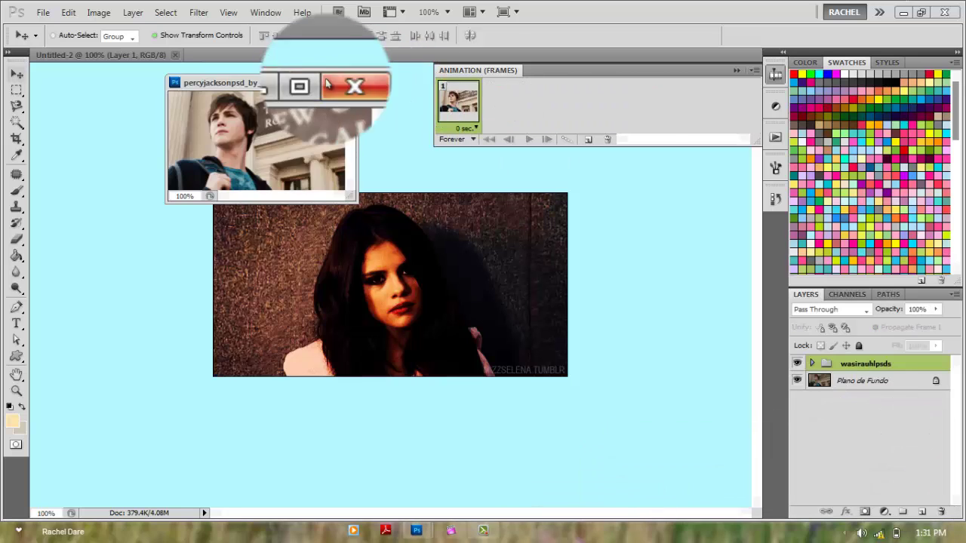
pyautogui.moveTo(824, 363); pyautogui.dragTo(895, 400)
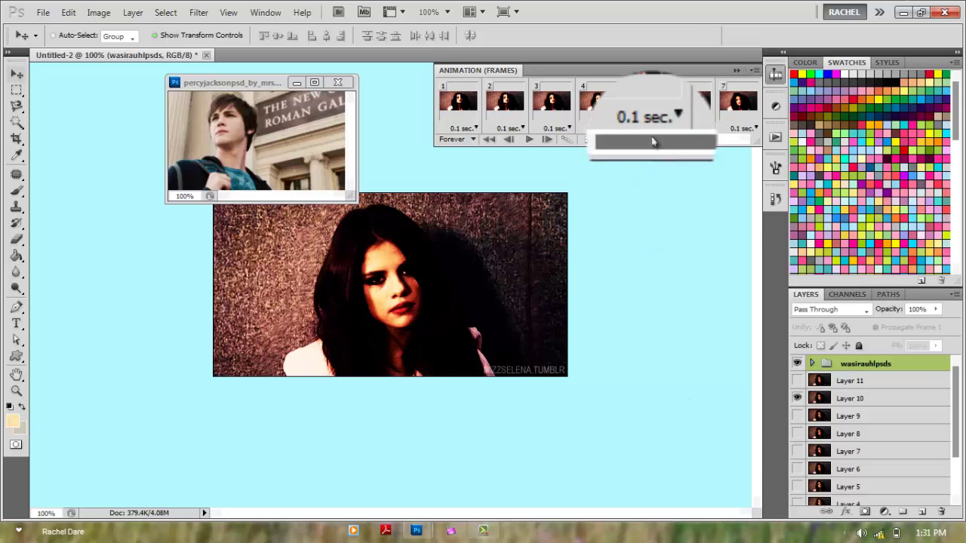
# - Preview the recoloured animation from its first frame and close the percyjacksonpsd document
pyautogui.click(529, 139)
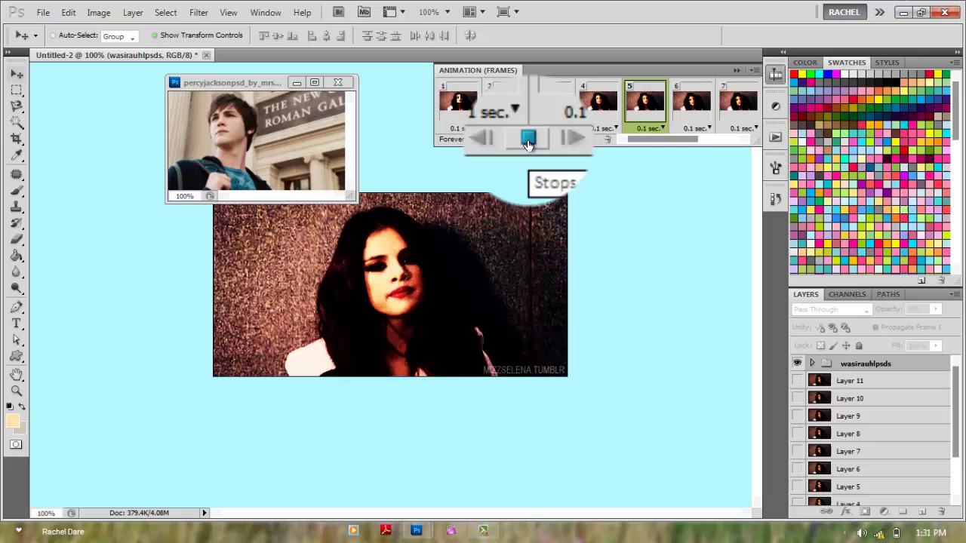
pyautogui.click(529, 140)
pyautogui.click(489, 140)
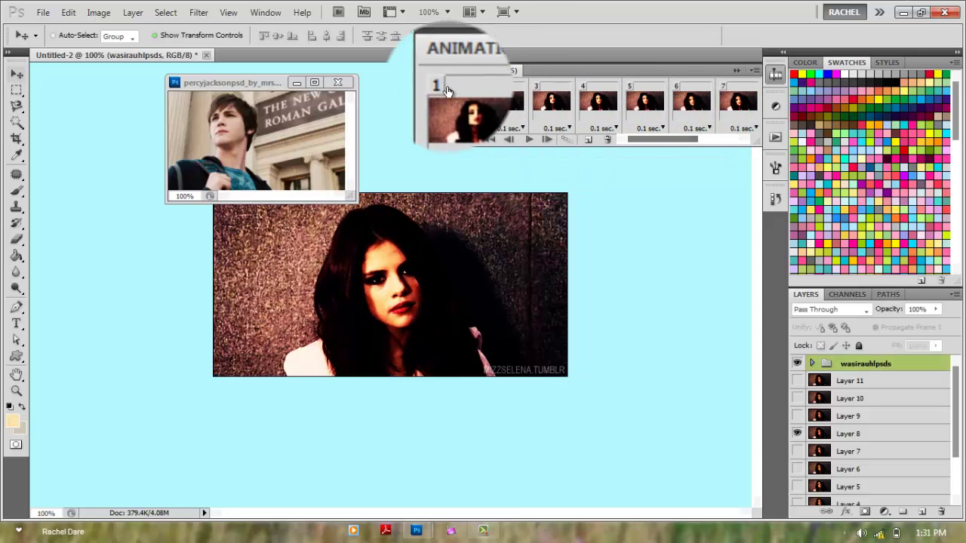
pyautogui.click(344, 82)
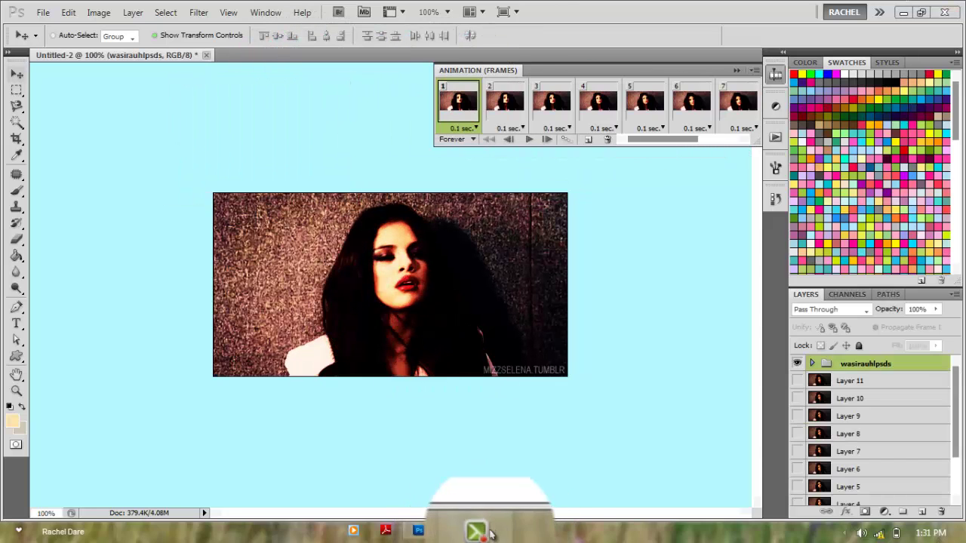
pyautogui.click(489, 533)
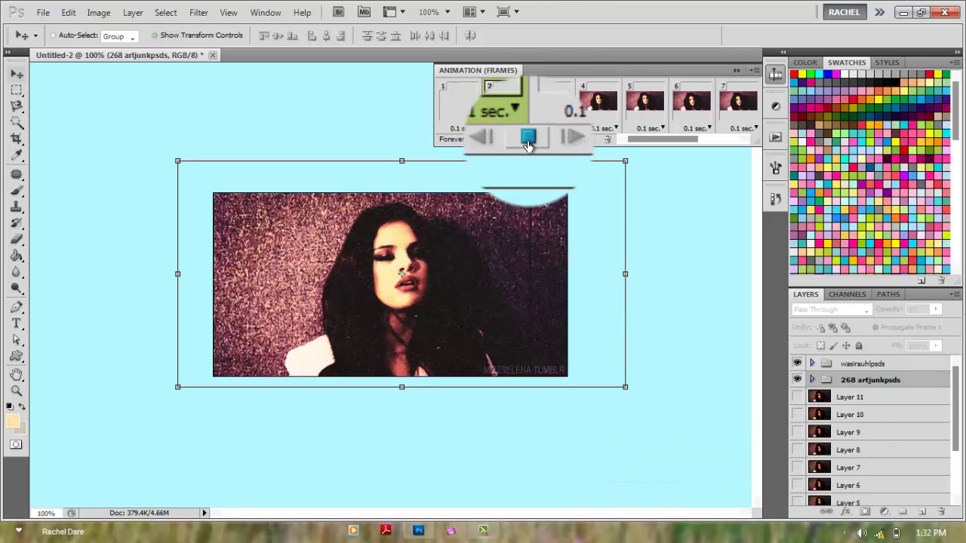
# - Stop the playback and, with the first frame selected, add a new empty layer above the wasirauhlpsds group
pyautogui.click(529, 142)
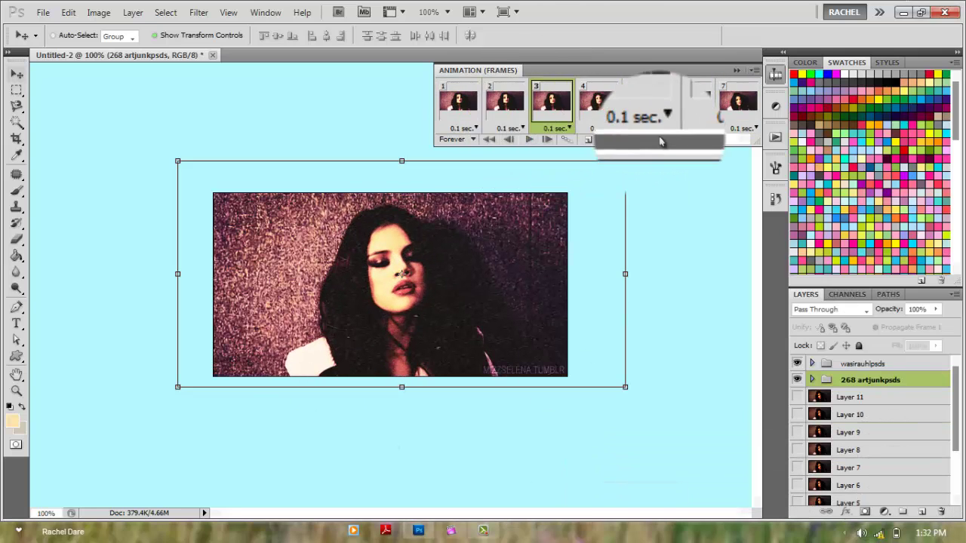
pyautogui.click(462, 109)
pyautogui.click(860, 364)
pyautogui.click(922, 513)
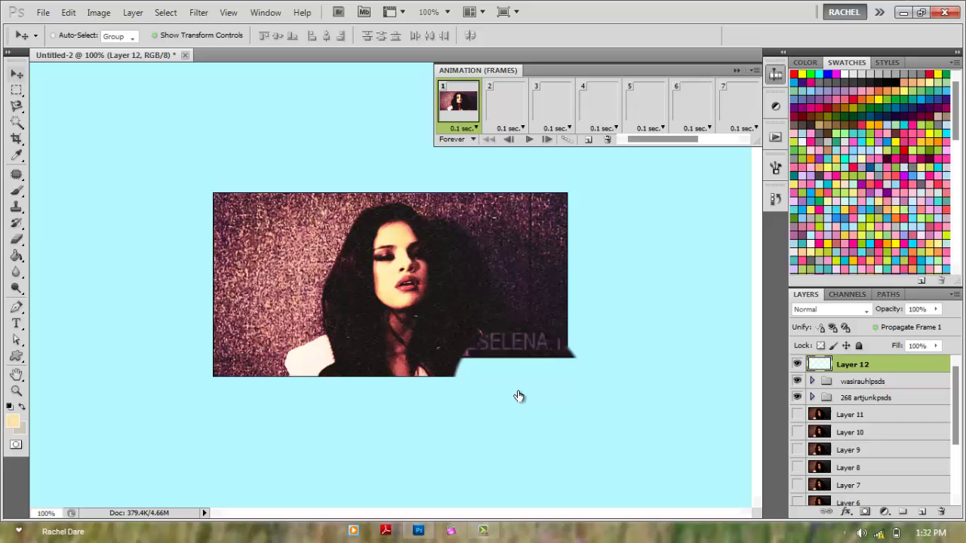
# - Stamp the "YOU ARE BEAUTIFUL and dont forget it" brush in white at 170 px to the lower right of the woman's face
pyautogui.click(18, 194)
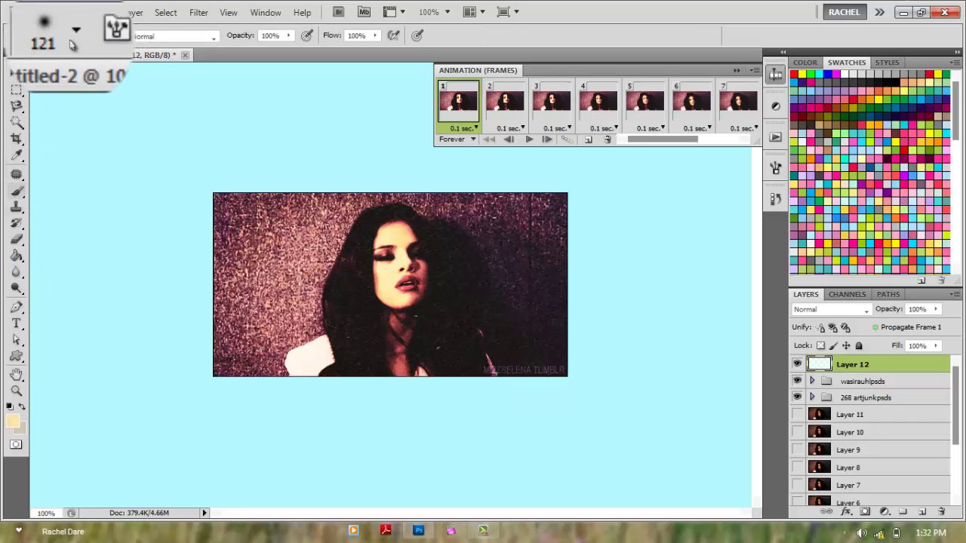
pyautogui.click(72, 35)
pyautogui.moveTo(386, 145); pyautogui.dragTo(388, 172)
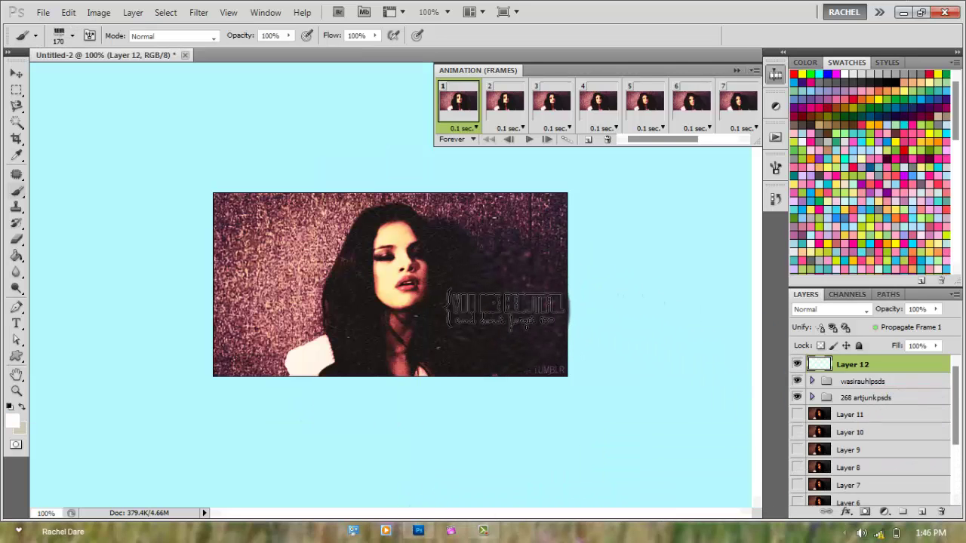
pyautogui.click(498, 309)
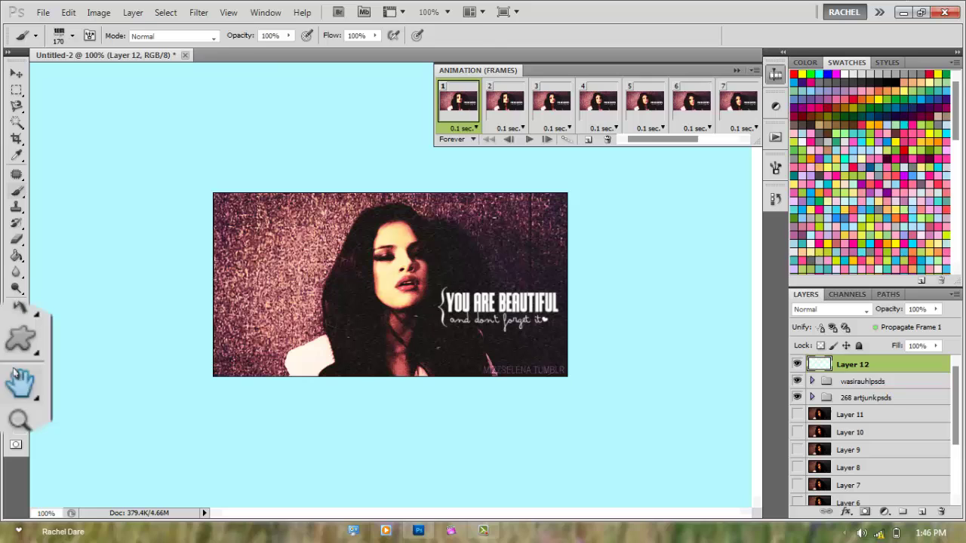
# - Draw a white scalloped cloud custom shape to the left of the woman's face and play the animation
pyautogui.click(281, 36)
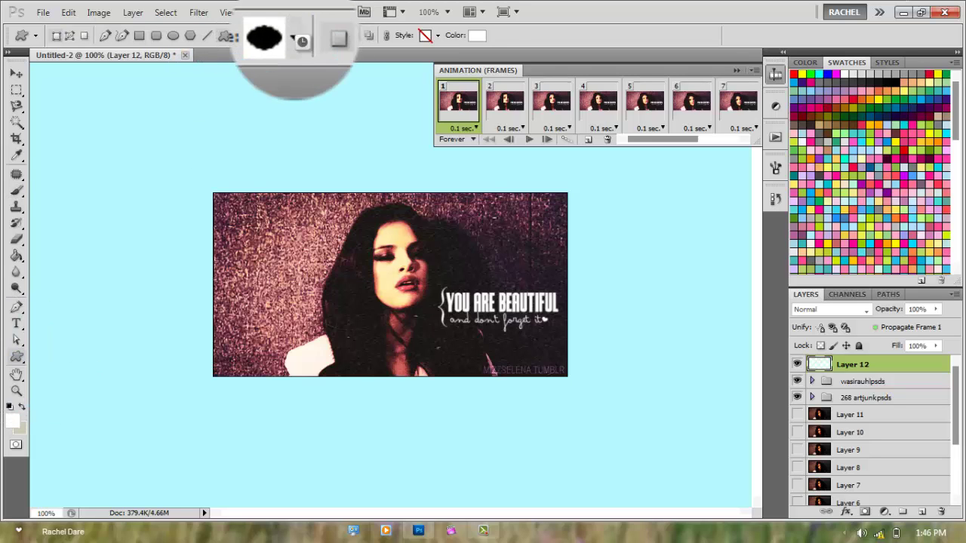
pyautogui.scroll(-2, 392, 302)
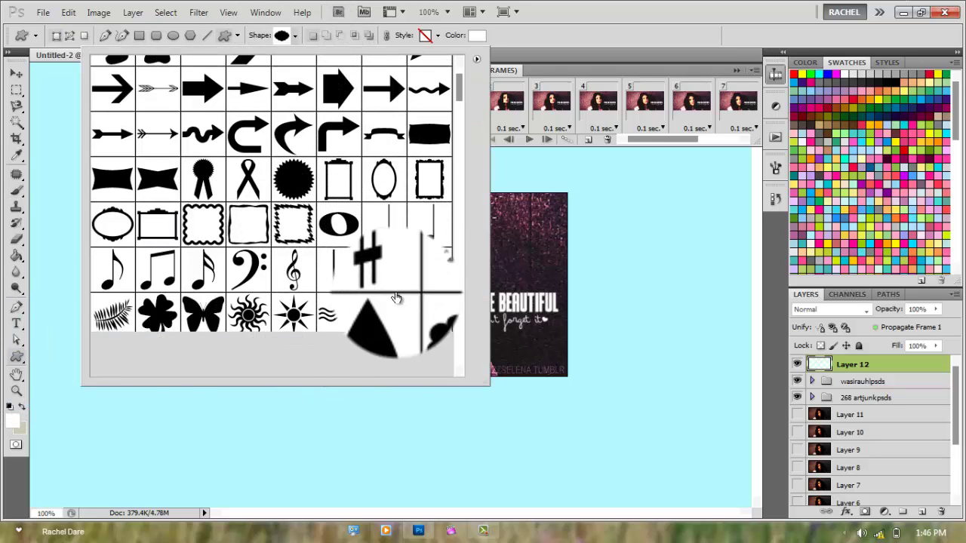
pyautogui.scroll(-1, 396, 296)
pyautogui.click(431, 276)
pyautogui.click(294, 35)
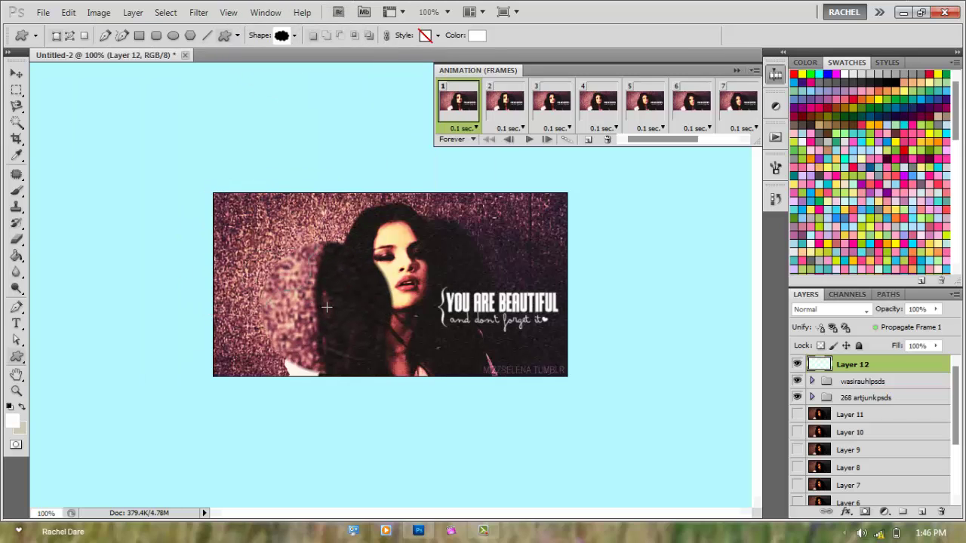
pyautogui.moveTo(263, 243); pyautogui.dragTo(327, 307)
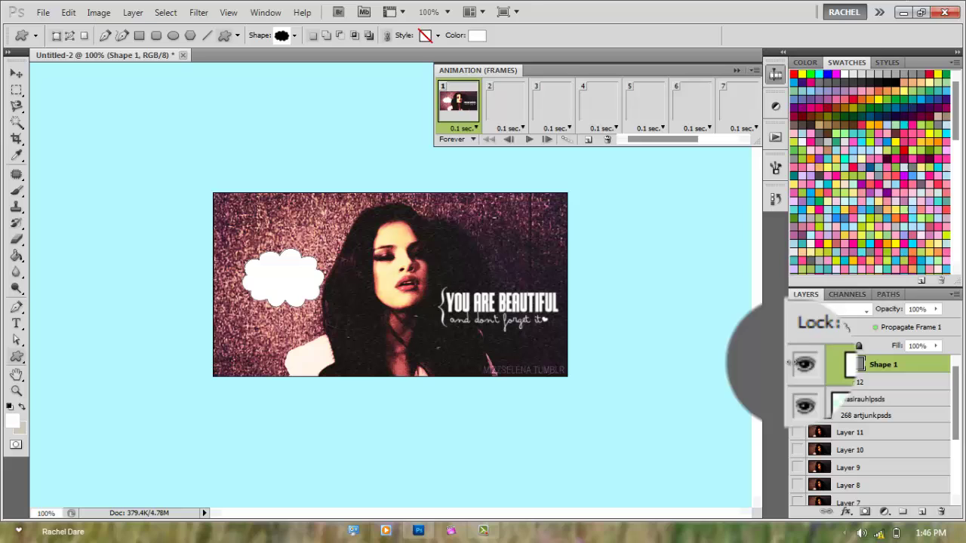
pyautogui.click(533, 142)
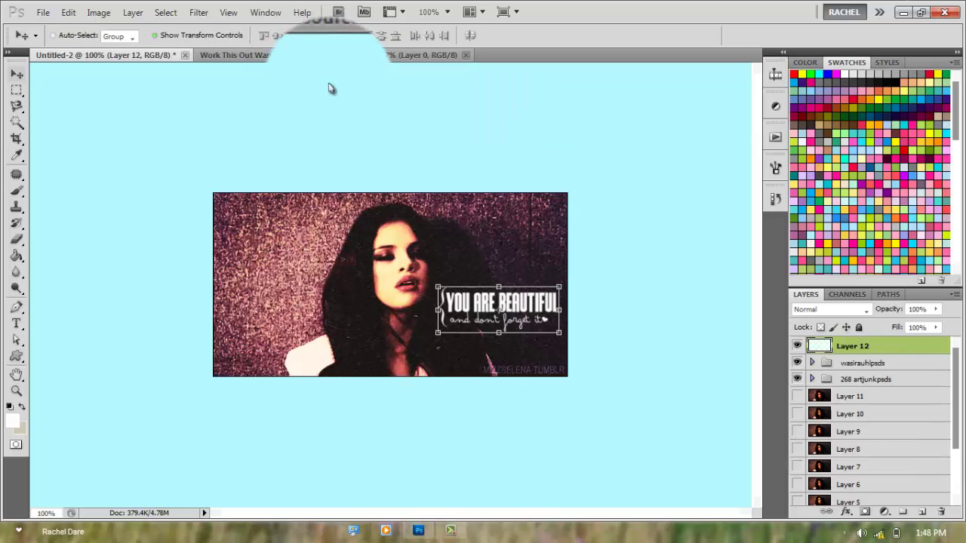
# - Copy the wings layer from Work This Out Warrior Blend Resources.png into the animation document and close the source image
pyautogui.moveTo(329, 55); pyautogui.dragTo(329, 88)
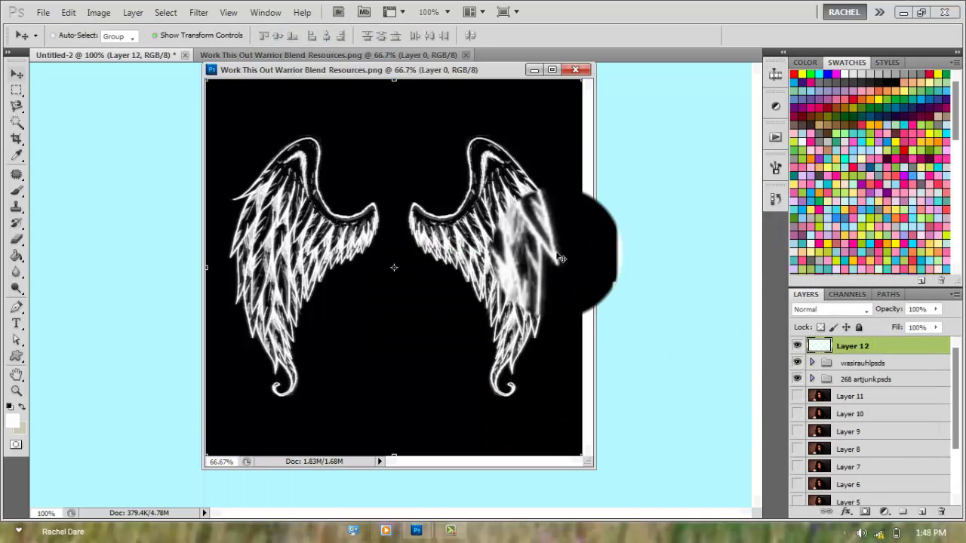
pyautogui.moveTo(888, 347); pyautogui.dragTo(539, 220)
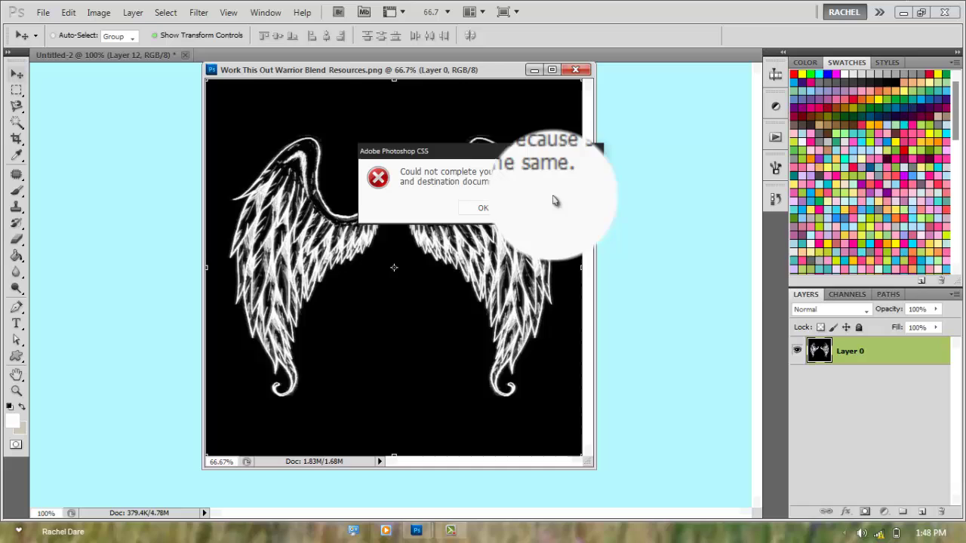
pyautogui.click(483, 208)
pyautogui.moveTo(850, 351); pyautogui.dragTo(641, 273)
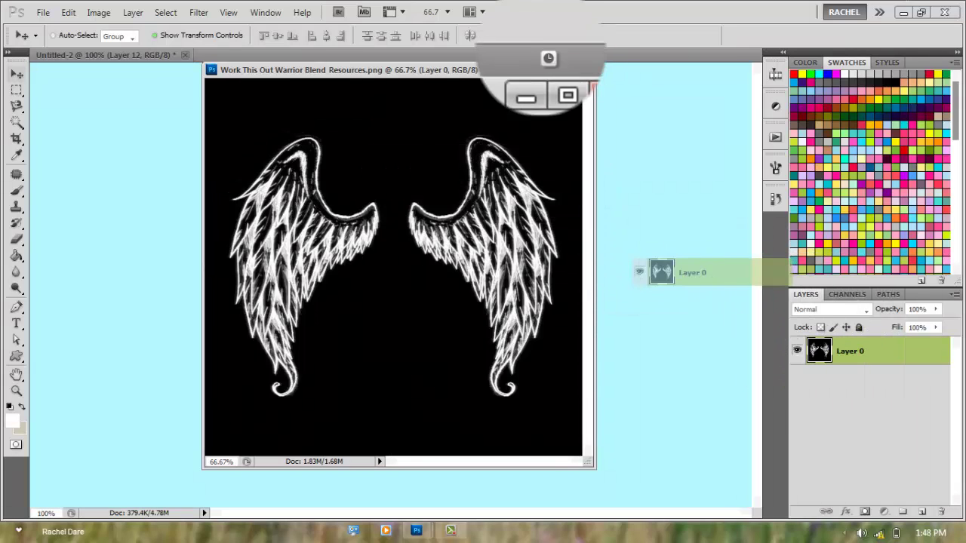
pyautogui.click(575, 70)
# - Place the wings layer over the woman and set its blending mode to Lighten
pyautogui.moveTo(664, 239); pyautogui.dragTo(248, 185)
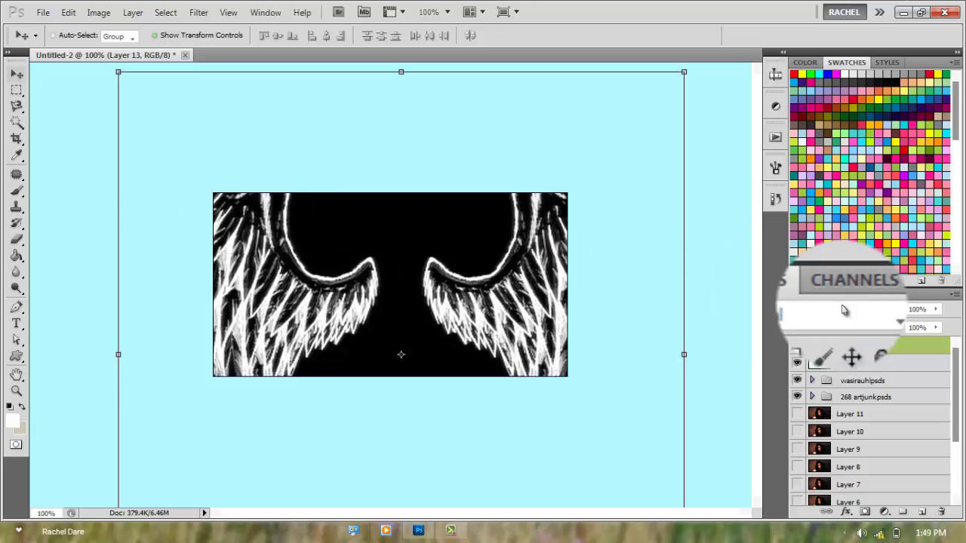
pyautogui.click(844, 310)
pyautogui.click(815, 127)
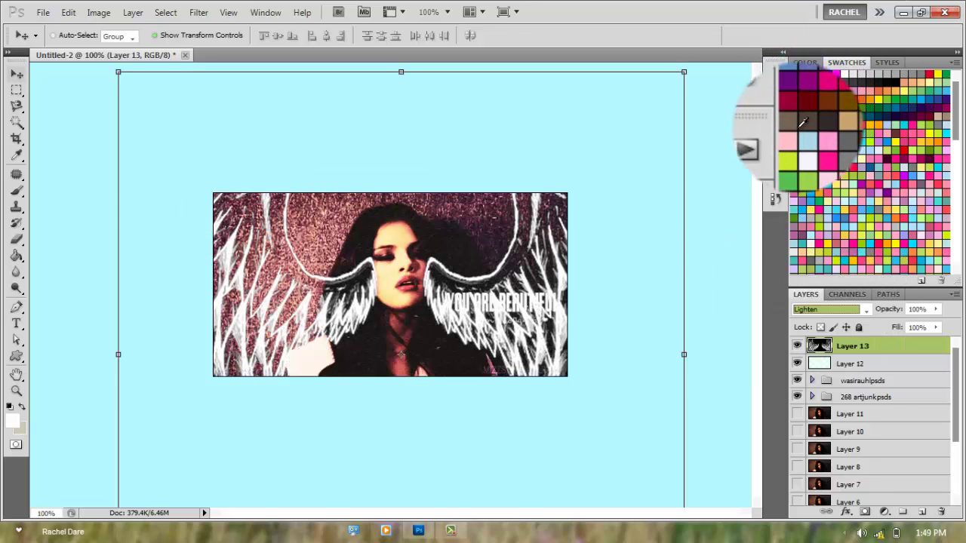
# - Scale the wings to 83% in width and height and place them behind the shoulders at X 250 px, Y 318 px
pyautogui.click(119, 72)
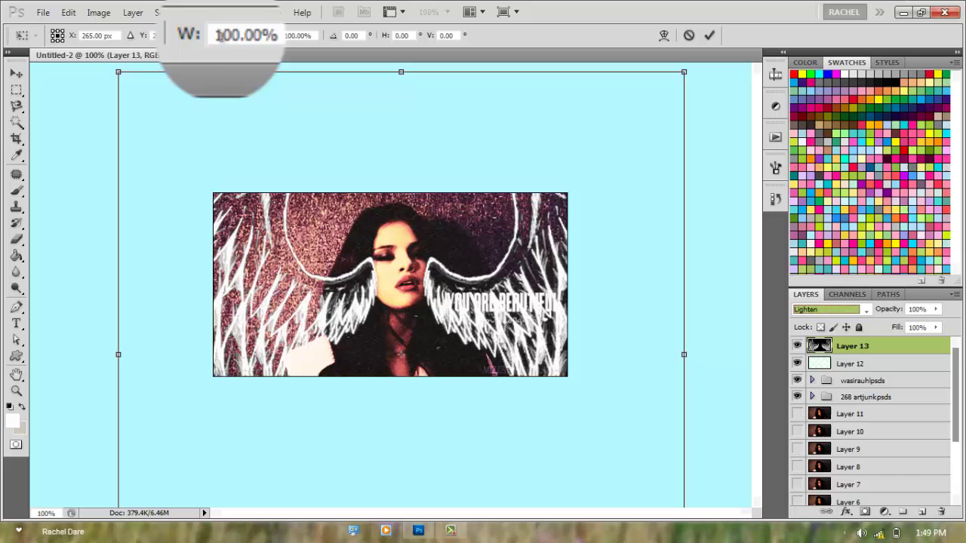
pyautogui.moveTo(205, 44); pyautogui.dragTo(177, 44)
pyautogui.moveTo(363, 239); pyautogui.dragTo(347, 292)
pyautogui.moveTo(211, 49); pyautogui.dragTo(222, 62)
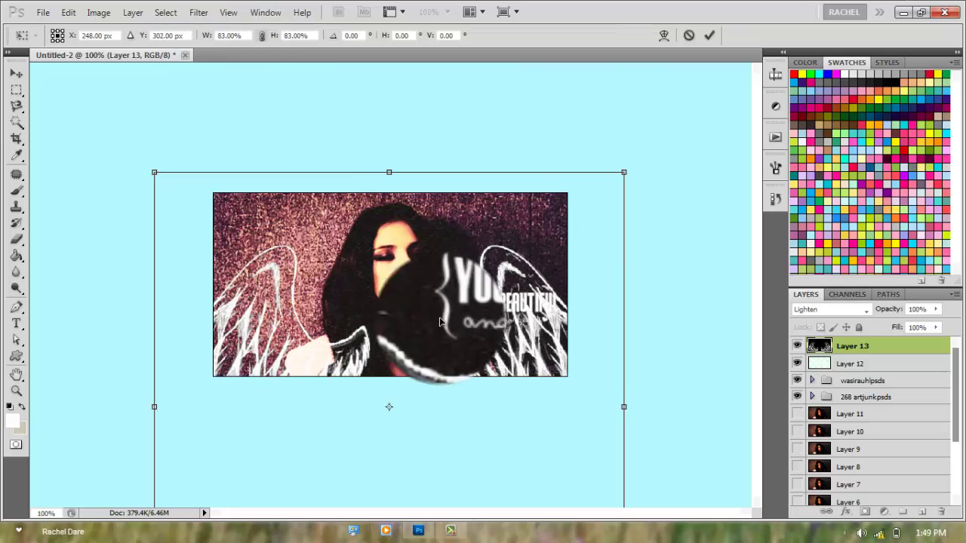
pyautogui.moveTo(428, 338)
pyautogui.mouseDown()
pyautogui.moveTo(424, 327)
pyautogui.moveTo(411, 351)
pyautogui.moveTo(429, 353)
pyautogui.mouseUp()
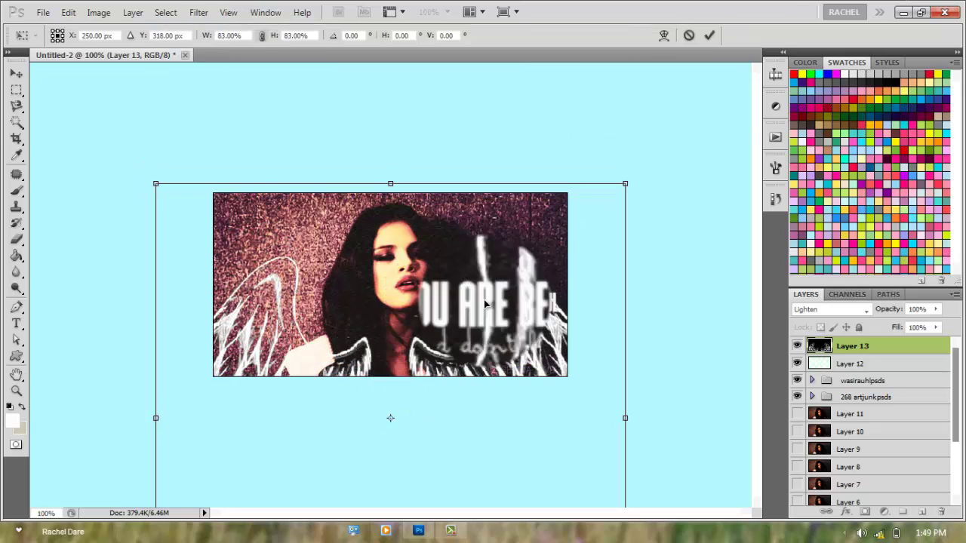
pyautogui.press('Return')
# - Erase the inner parts of both wings that overlap the woman's body with the 75 px eraser
pyautogui.click(19, 240)
pyautogui.moveTo(453, 317)
pyautogui.mouseDown()
pyautogui.moveTo(437, 340)
pyautogui.moveTo(442, 362)
pyautogui.moveTo(396, 391)
pyautogui.moveTo(339, 395)
pyautogui.mouseUp()
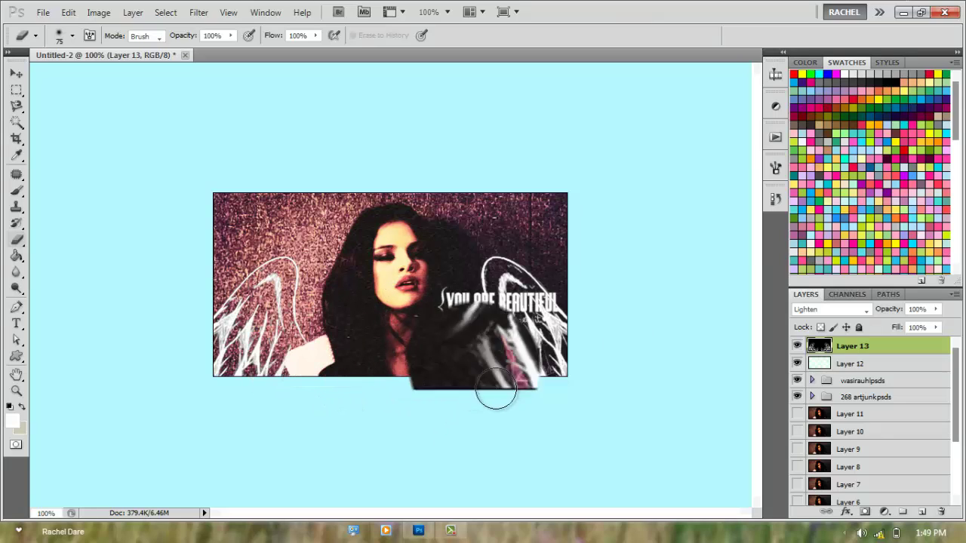
pyautogui.moveTo(496, 390); pyautogui.dragTo(502, 381)
# - Show the animation frames and move the "YOU ARE BEAUTIFUL" text on Layer 12 up above the wing beside the woman's face
pyautogui.click(776, 74)
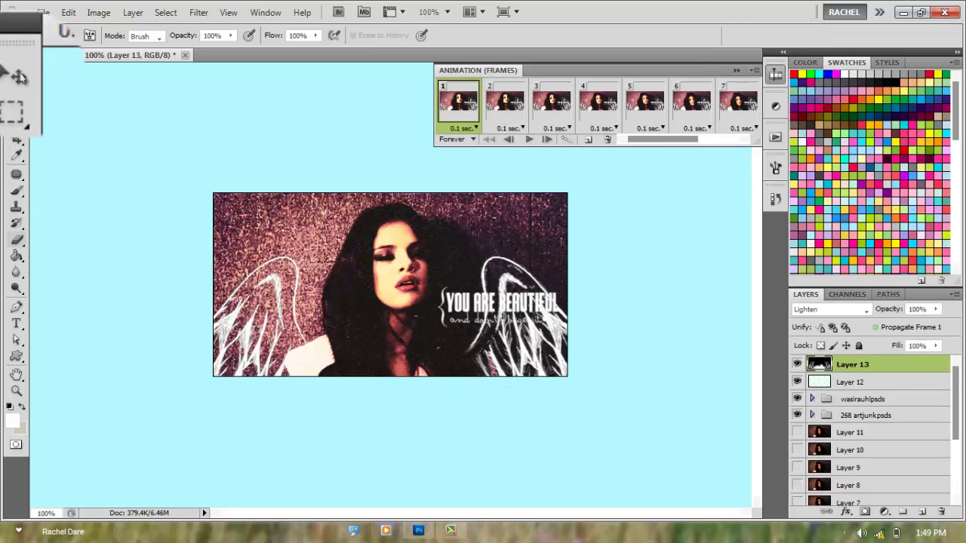
pyautogui.click(16, 74)
pyautogui.click(851, 382)
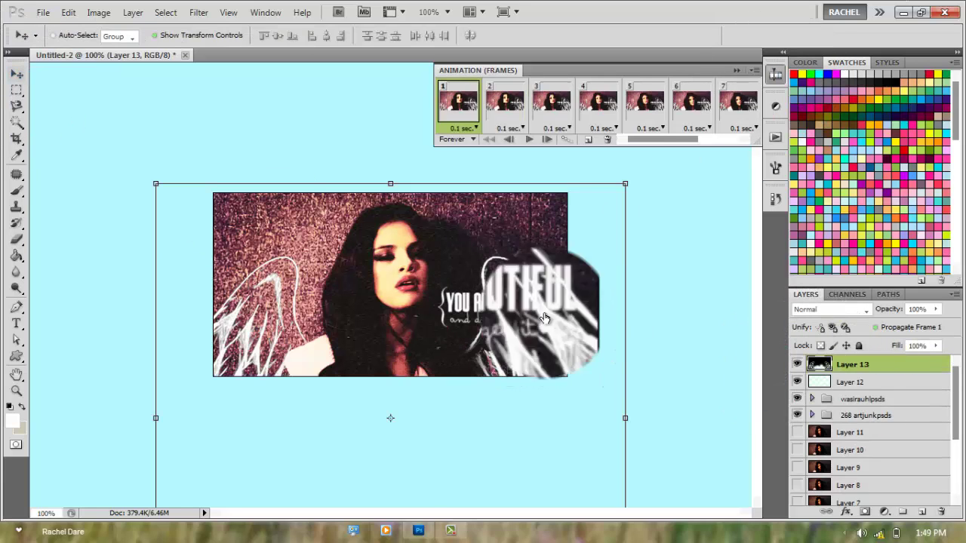
pyautogui.moveTo(451, 303); pyautogui.dragTo(448, 225)
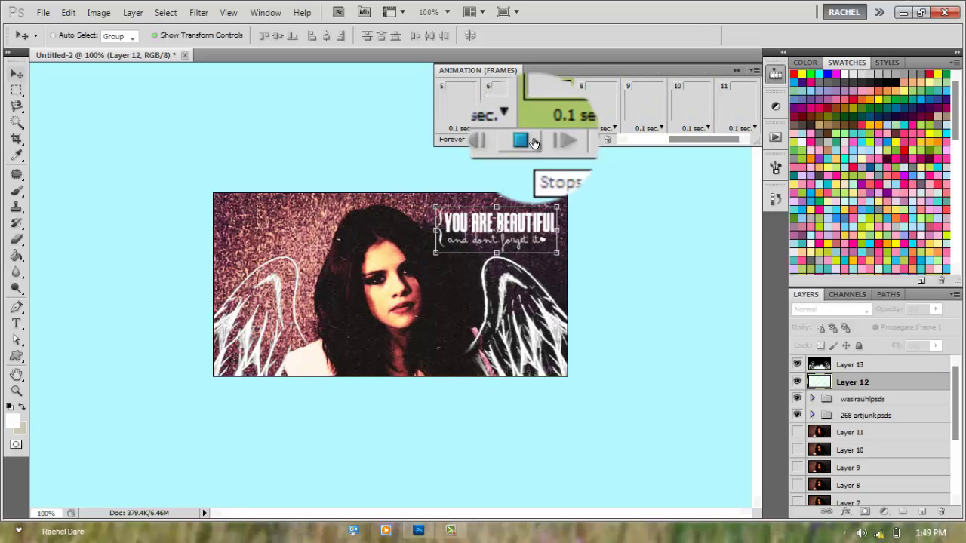
# - Stop the playback, shift the wings on Layer 13 slightly upward in frame 8, and replay the animation
pyautogui.click(533, 142)
pyautogui.moveTo(483, 342); pyautogui.dragTo(525, 321)
pyautogui.click(849, 365)
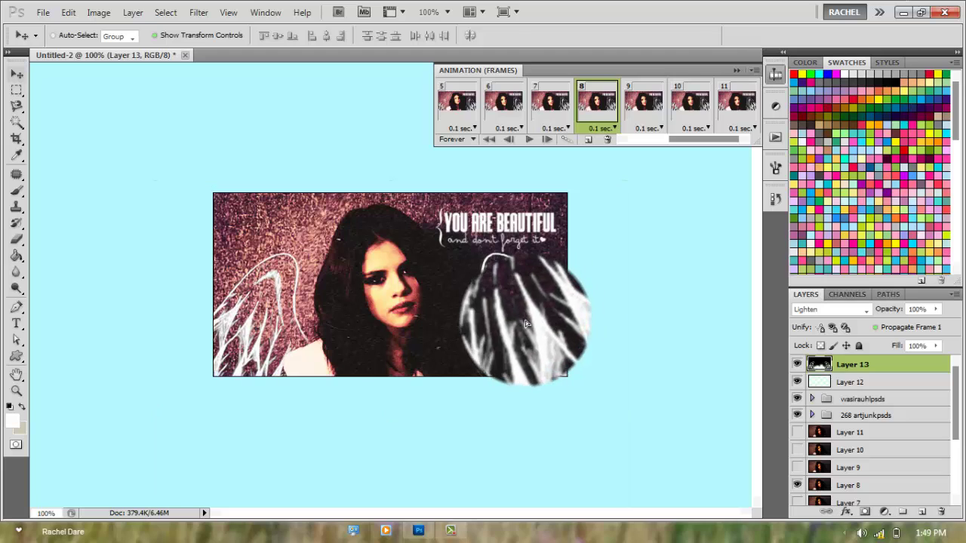
pyautogui.click(16, 239)
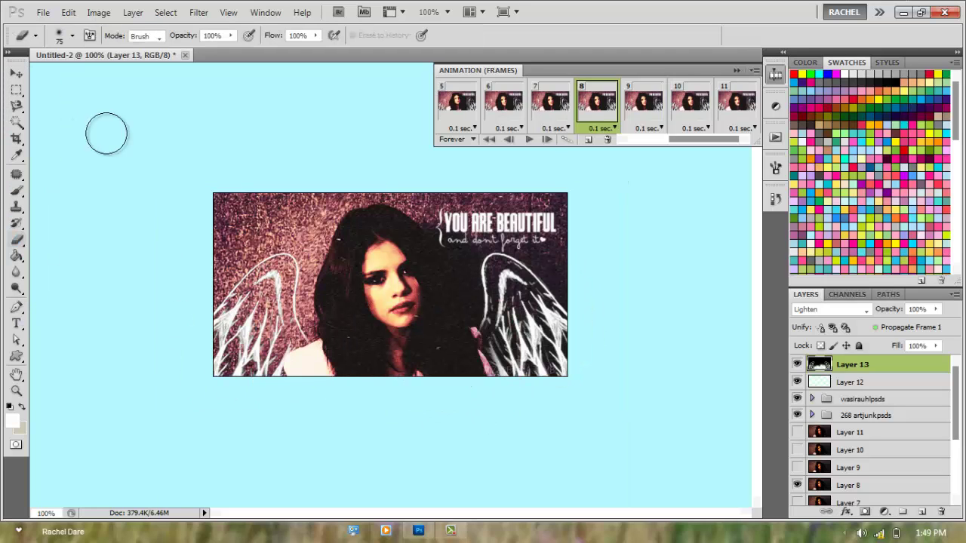
pyautogui.click(529, 144)
pyautogui.click(529, 144)
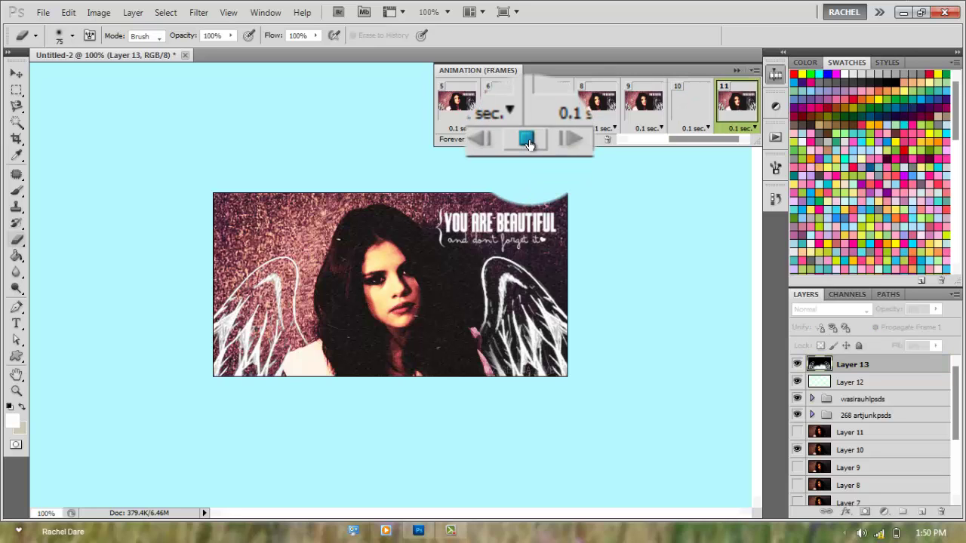
pyautogui.click(528, 139)
# - Nudge the wings layer slightly in frame 2 and play the animation
pyautogui.click(16, 74)
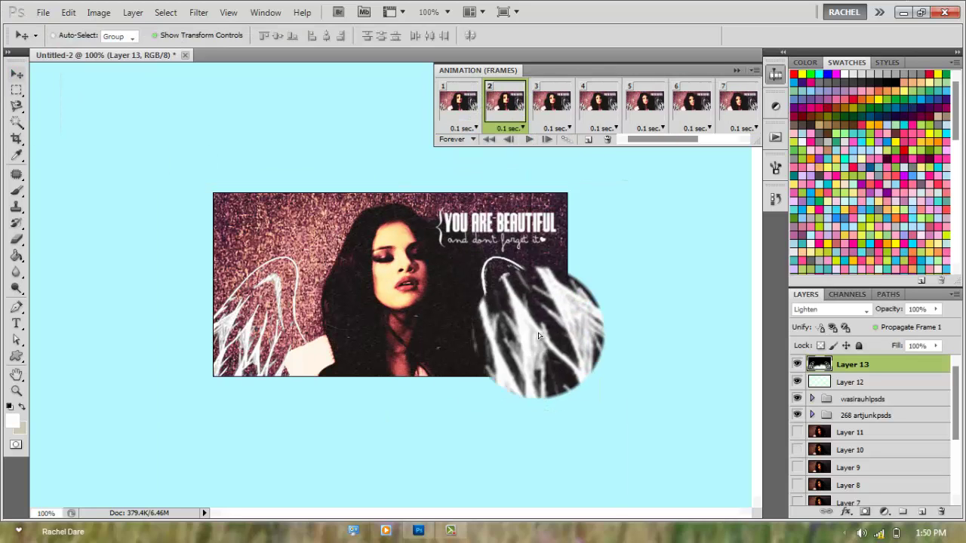
pyautogui.moveTo(538, 336); pyautogui.dragTo(531, 341)
pyautogui.click(528, 140)
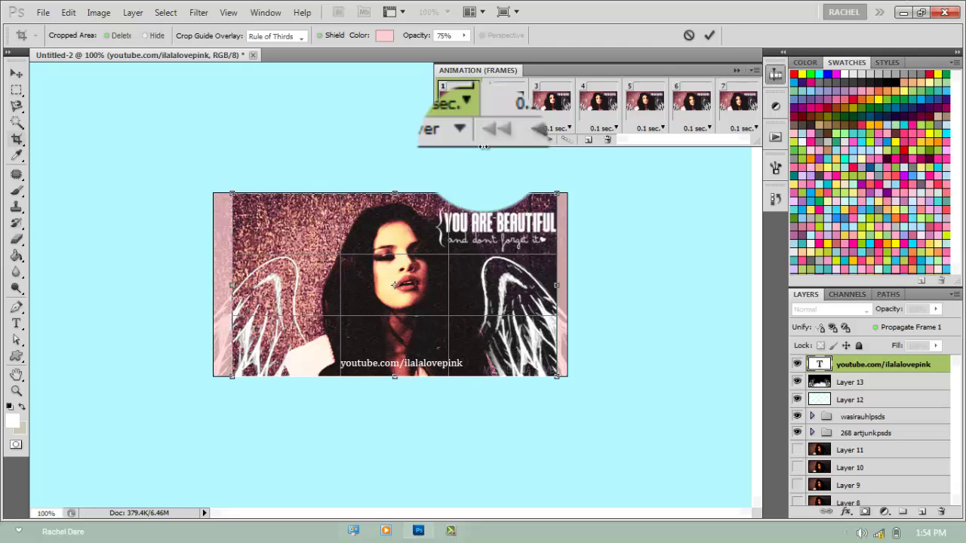
# - Apply the crop that trims the picture's left and right edges and start Save for Web & Devices
pyautogui.press('Return')
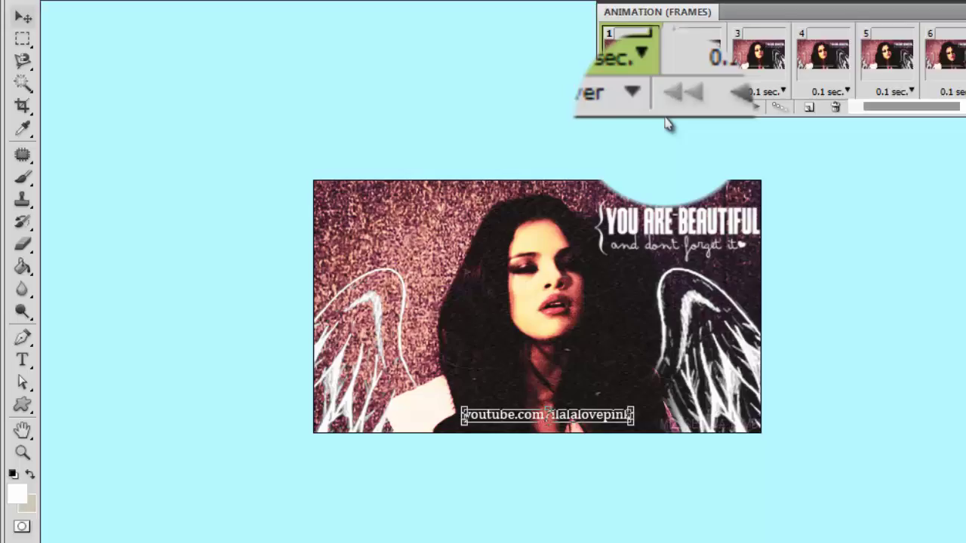
pyautogui.hotkey('alt', 'f')
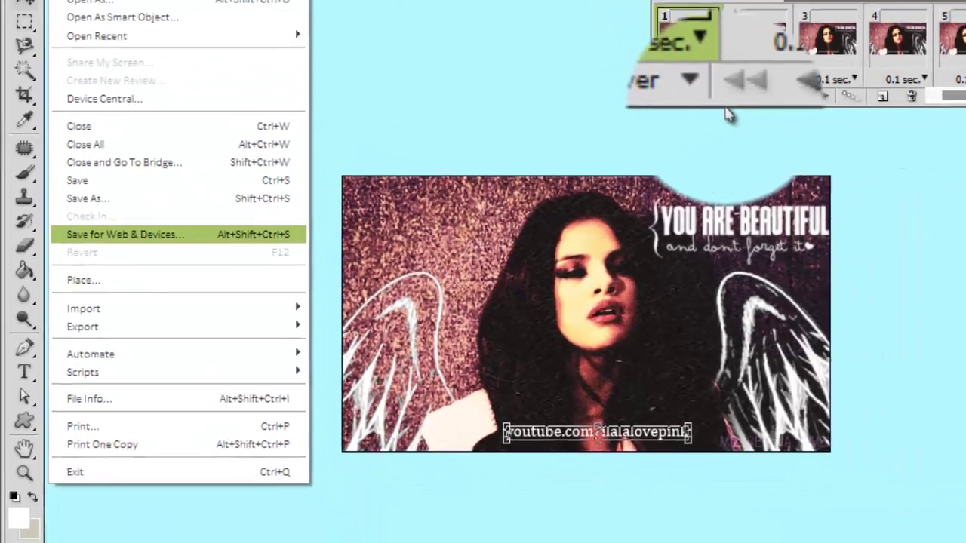
pyautogui.press('Return')
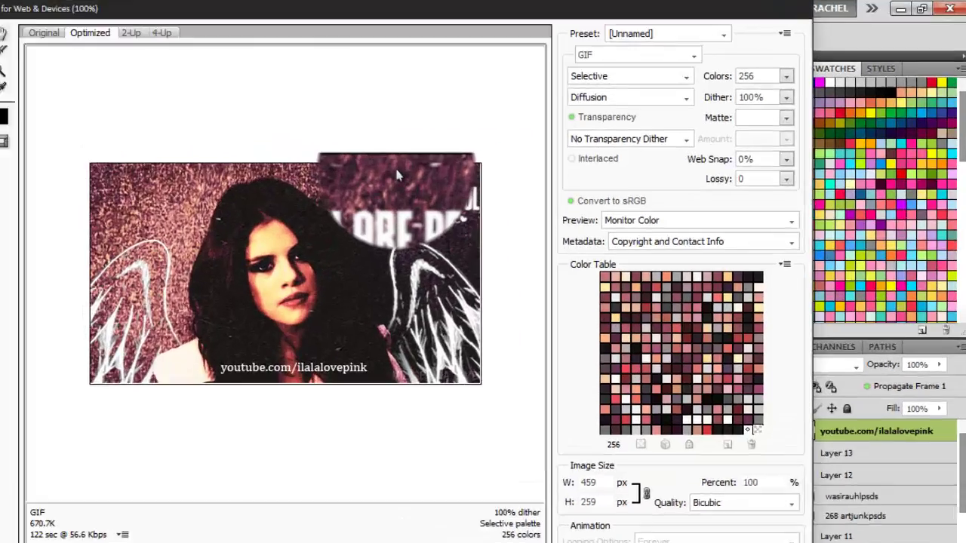
# - Export the animation as a GIF with 256 colours, saved on the Desktop as "selena gomez" in Images Only format
pyautogui.hotkey('alt', 'Down')
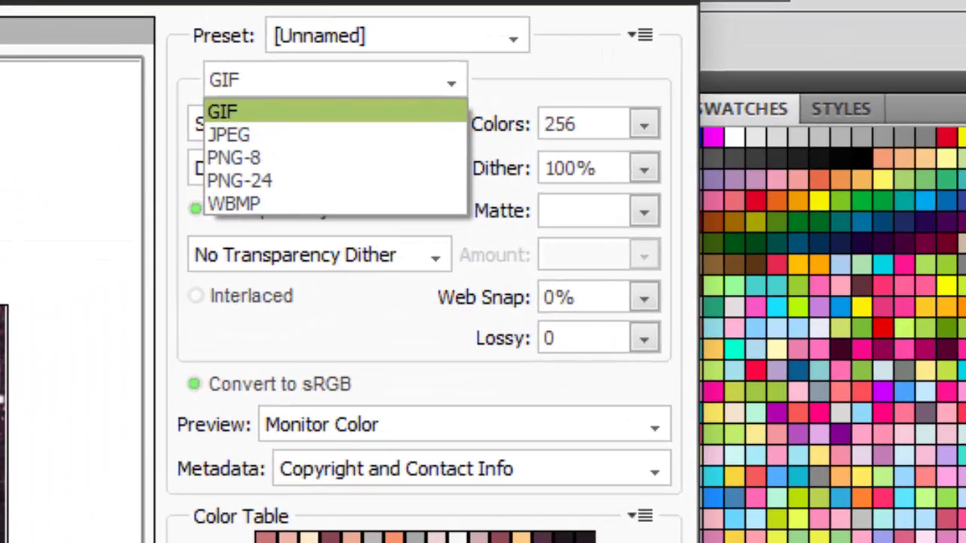
pyautogui.click(223, 111)
pyautogui.click(644, 124)
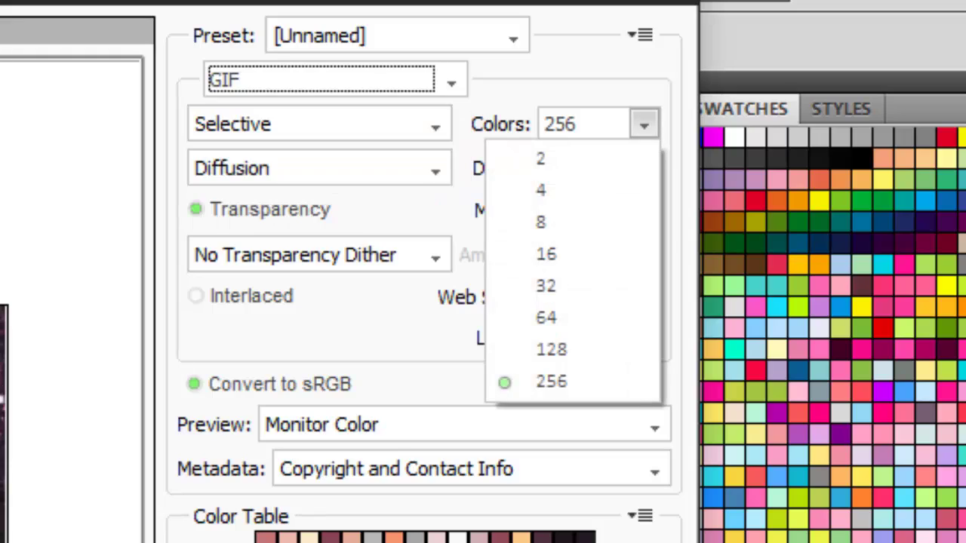
pyautogui.press('Escape')
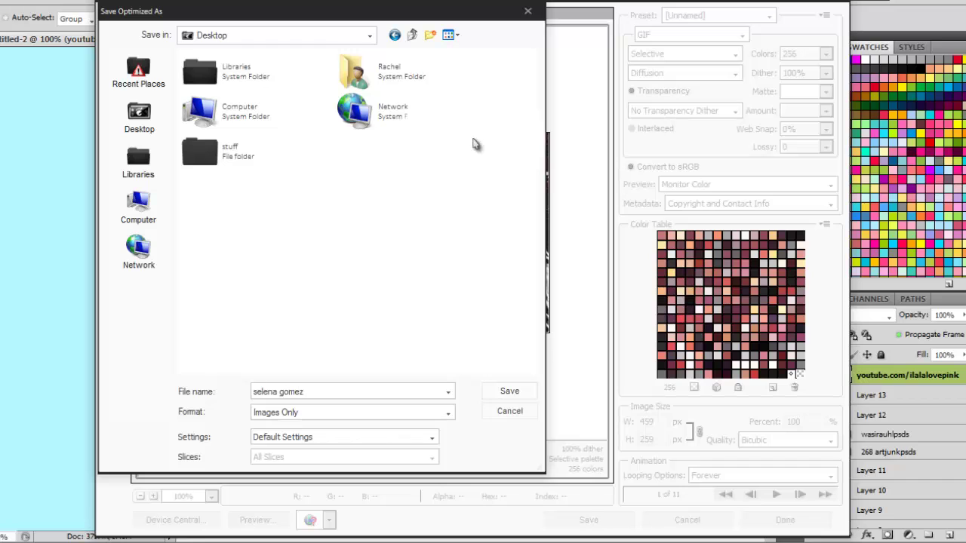
pyautogui.press('Return')
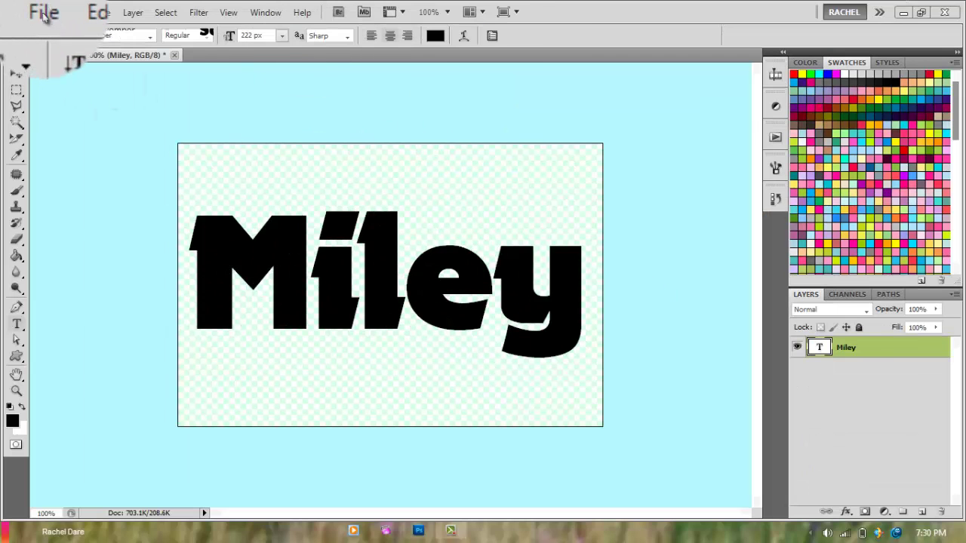
# - Import the frames of the video clip as layers of a new document
pyautogui.click(43, 14)
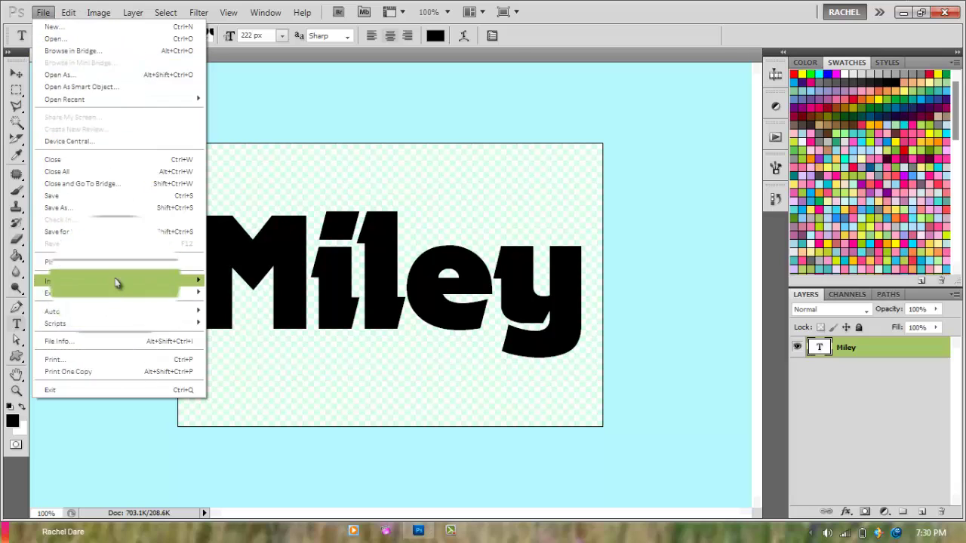
pyautogui.moveTo(154, 282)
pyautogui.click(231, 294)
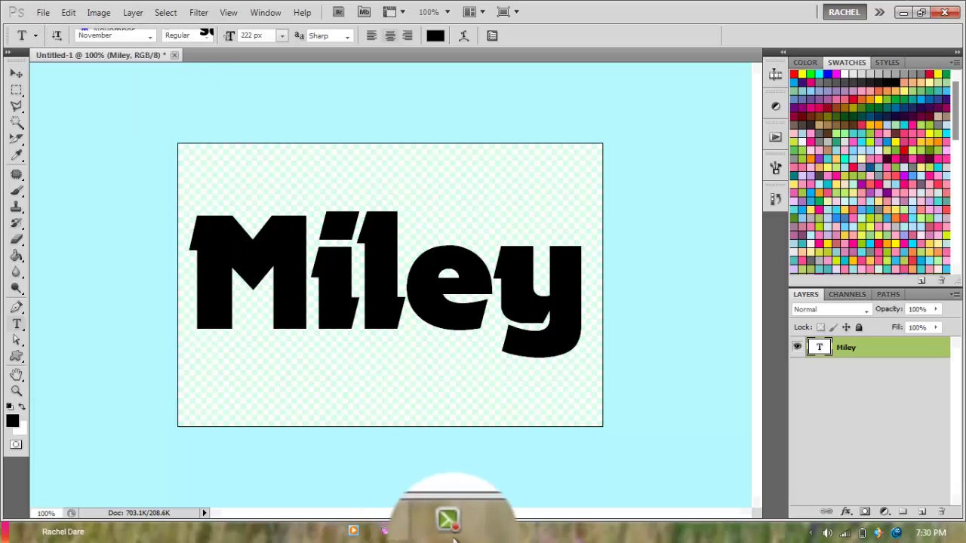
pyautogui.click(453, 538)
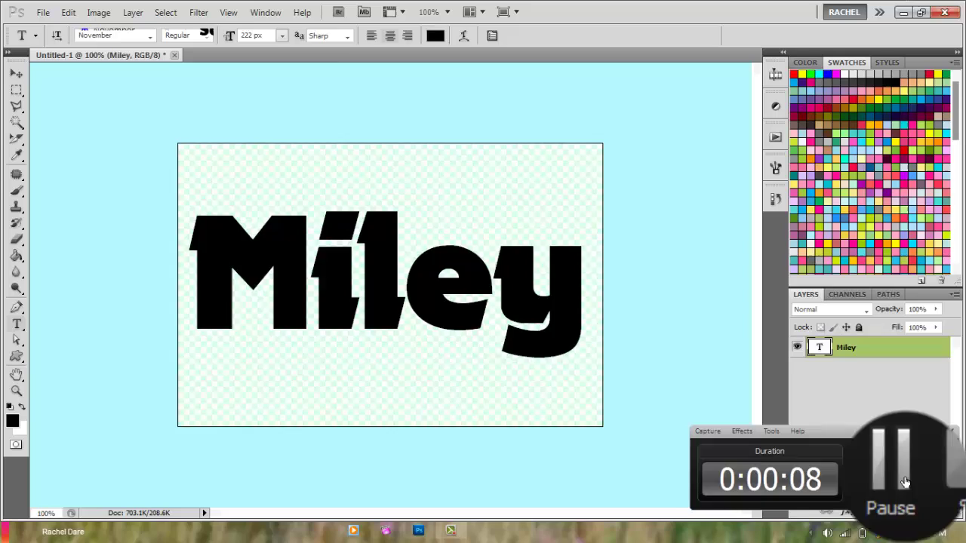
pyautogui.click(905, 481)
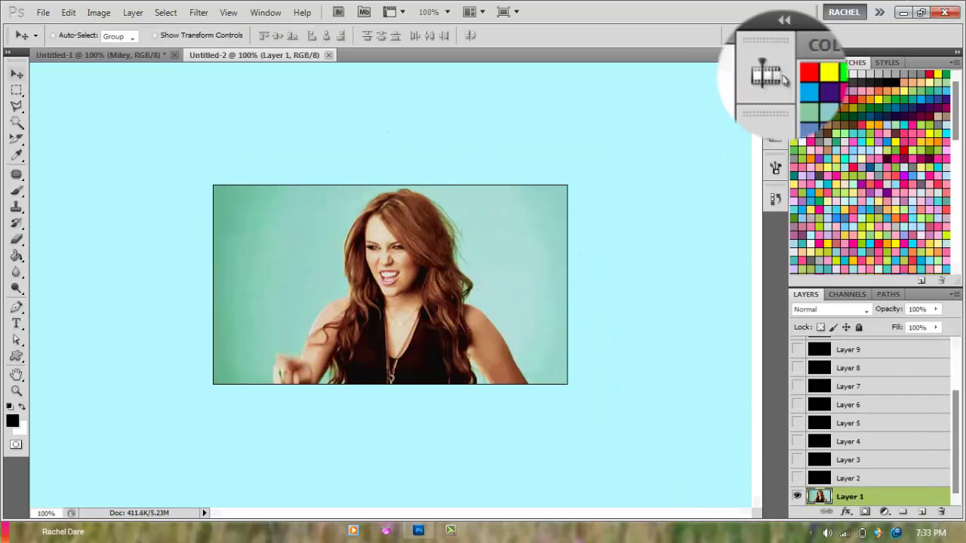
# - Show the imported clip's animation frames and preview the playback
pyautogui.click(776, 74)
pyautogui.click(528, 142)
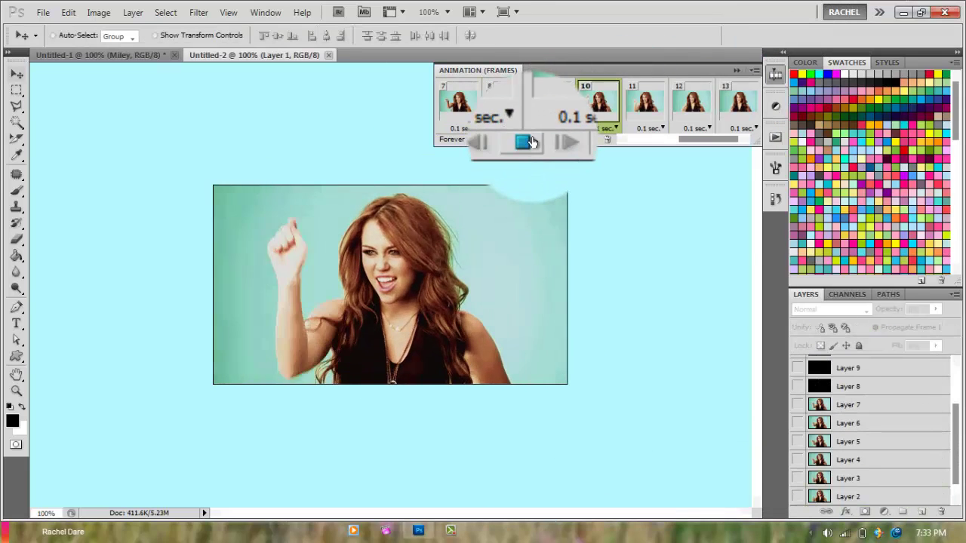
pyautogui.click(531, 142)
# - From the first frame, copy all of the clip's layers into the Miley text document and close the clip document
pyautogui.click(458, 102)
pyautogui.scroll(-1, 817, 432)
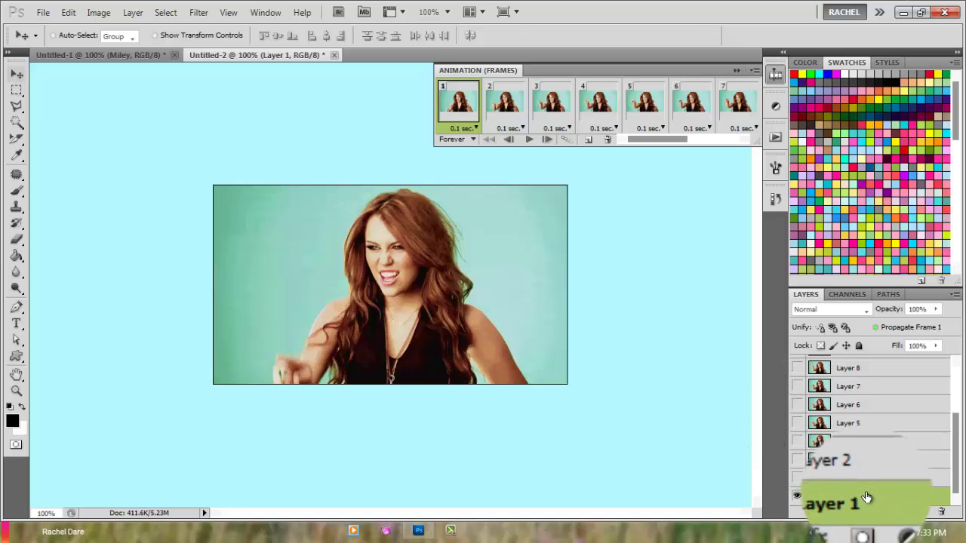
pyautogui.scroll(4, 864, 423)
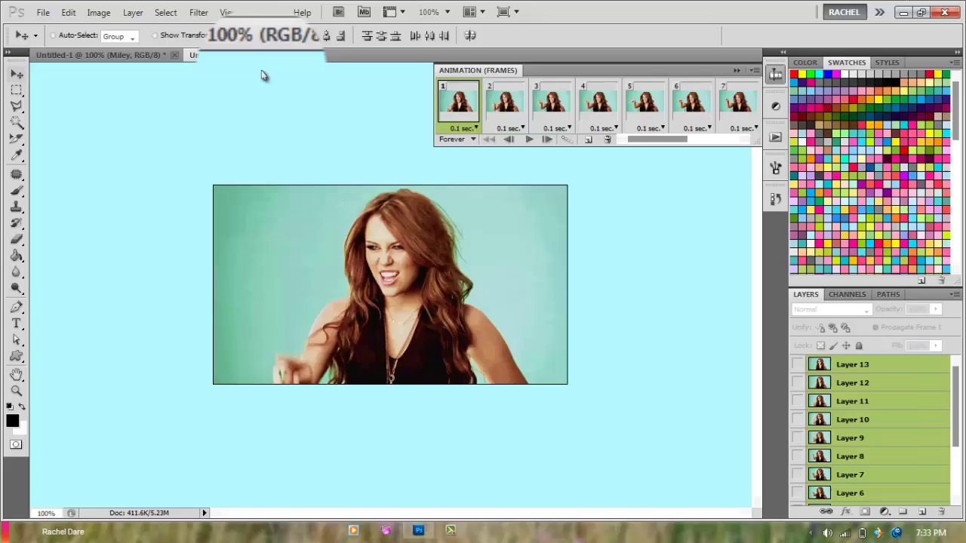
pyautogui.moveTo(261, 74); pyautogui.dragTo(261, 53)
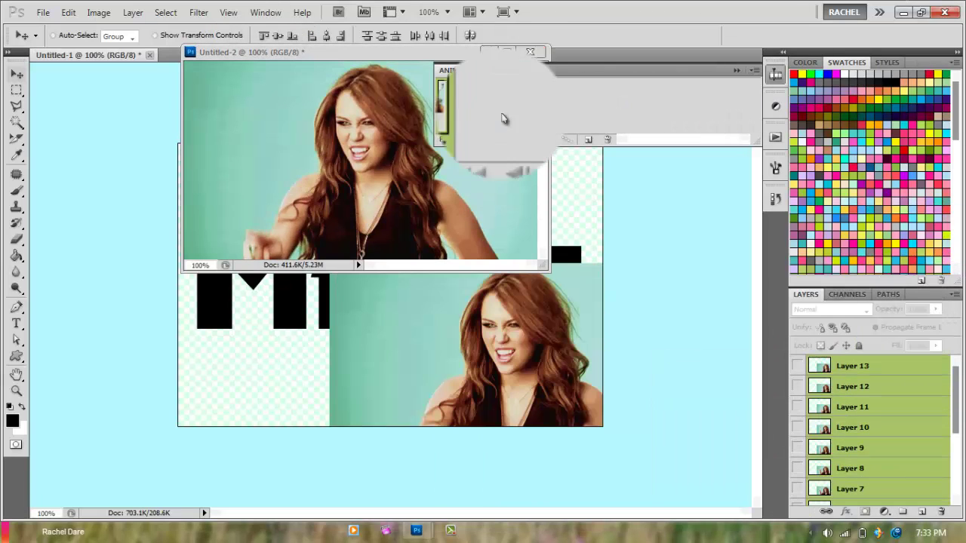
pyautogui.click(530, 52)
pyautogui.click(487, 214)
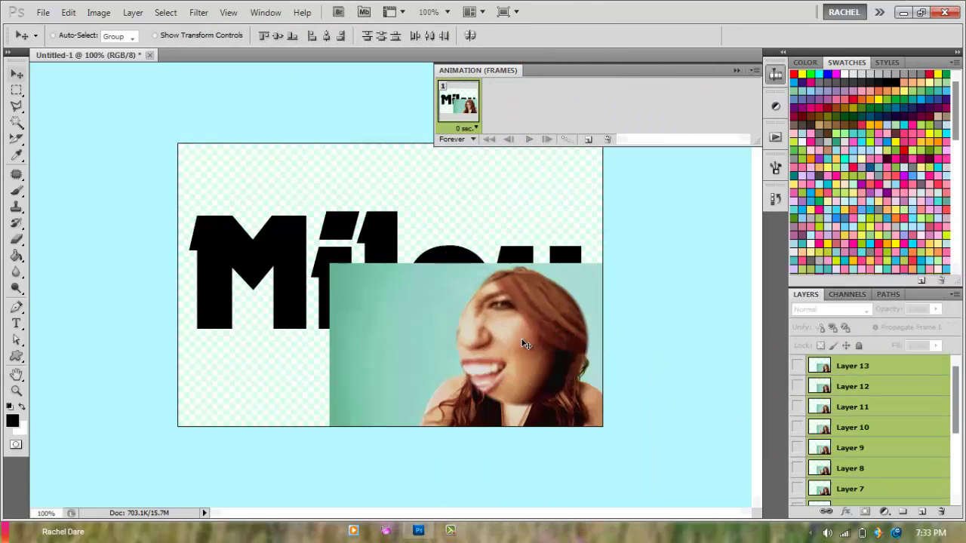
# - Centre the copied clip layers over the Miley text and set the text size to 188 px
pyautogui.moveTo(526, 344); pyautogui.dragTo(405, 267)
pyautogui.scroll(-3, 918, 433)
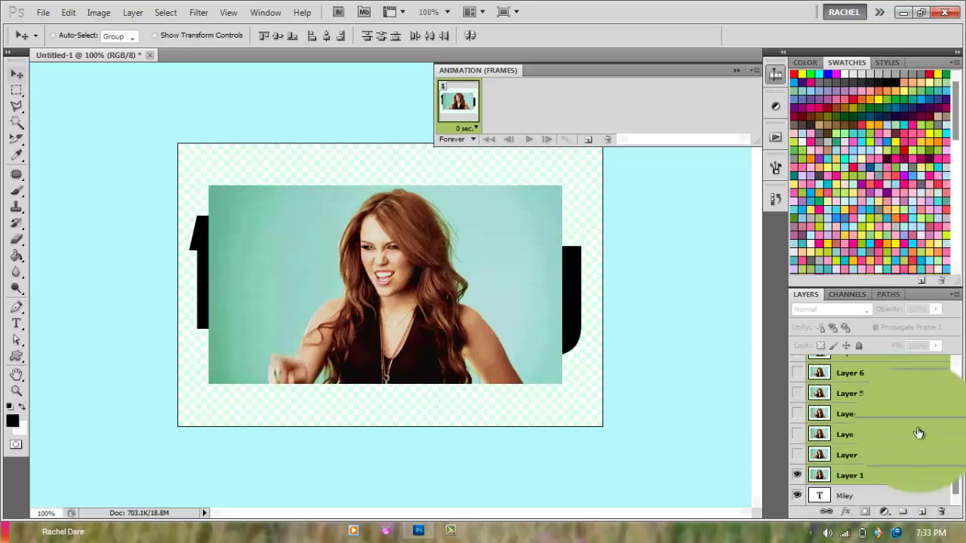
pyautogui.click(868, 496)
pyautogui.click(16, 323)
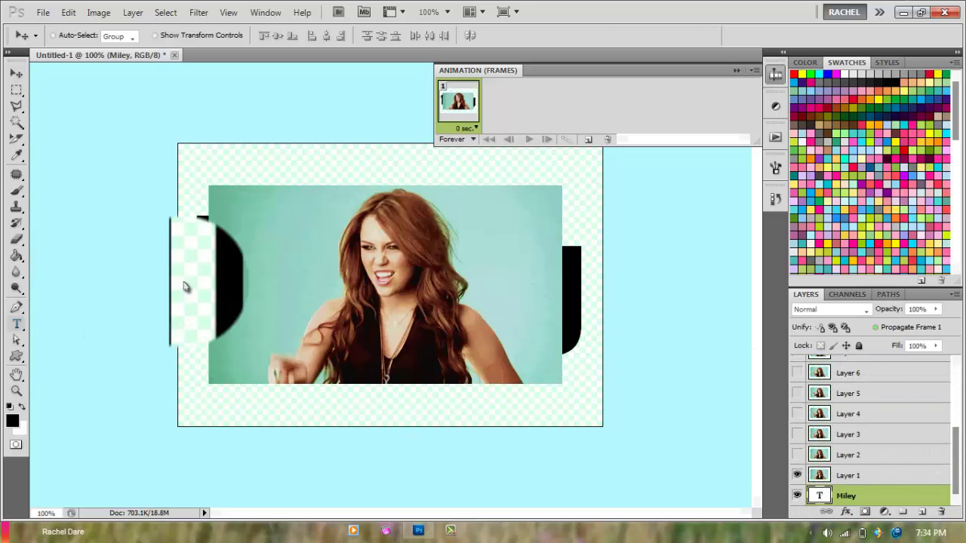
pyautogui.click(450, 530)
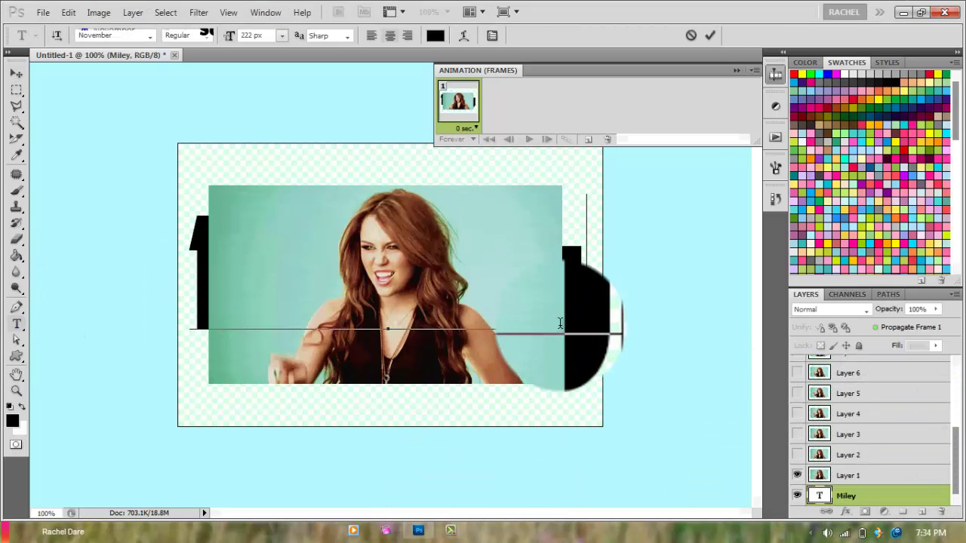
pyautogui.doubleClick(560, 323)
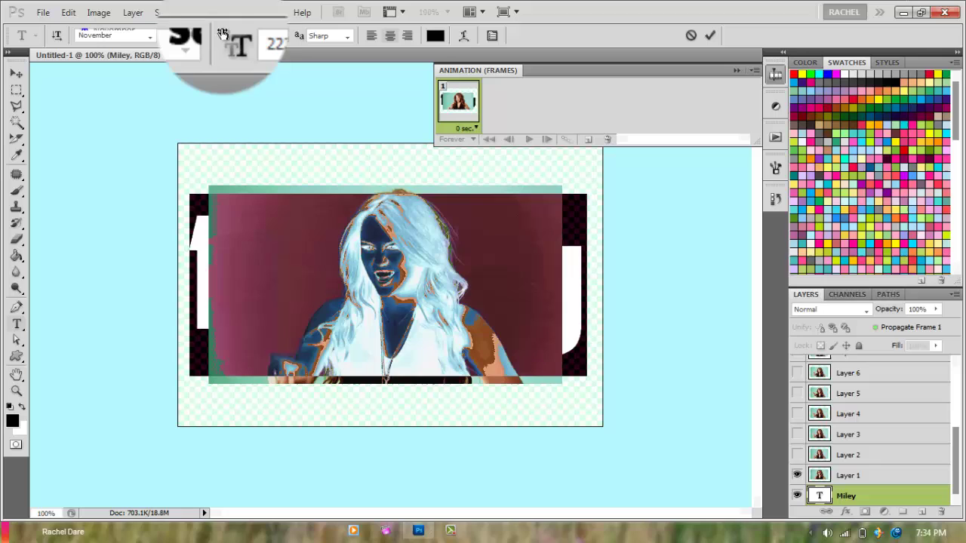
pyautogui.moveTo(234, 36); pyautogui.dragTo(208, 36)
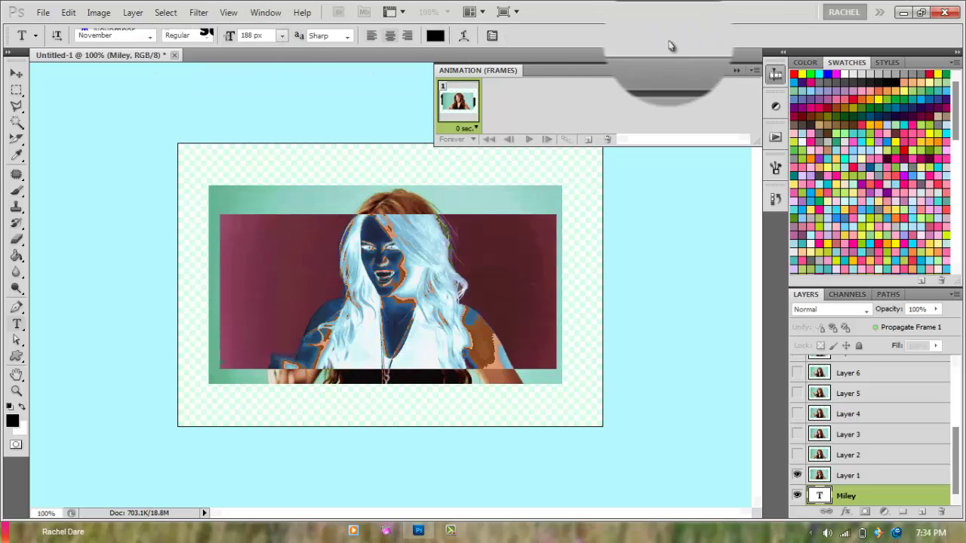
pyautogui.click(709, 36)
# - Create a clipping mask so all the selected clip layers appear only inside the Miley text
pyautogui.scroll(4, 881, 388)
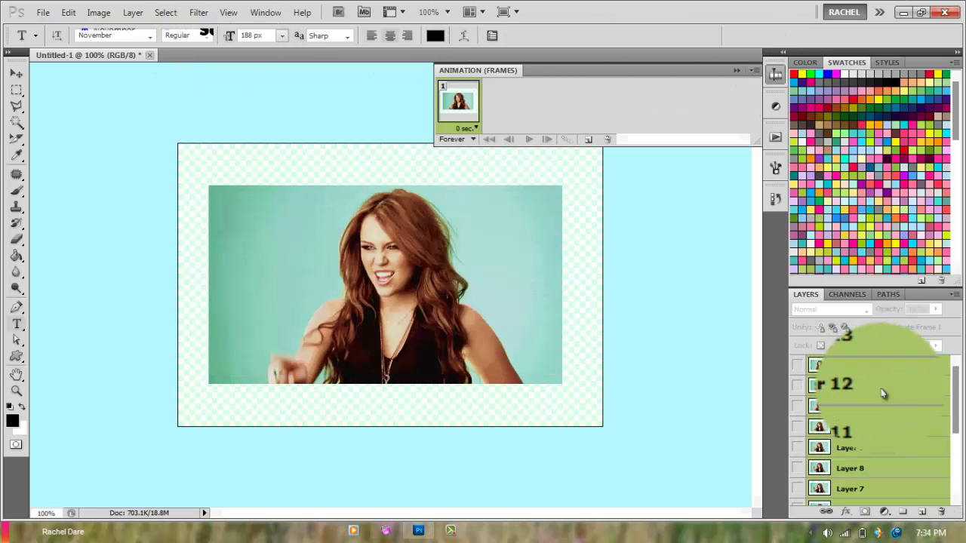
pyautogui.rightClick(883, 392)
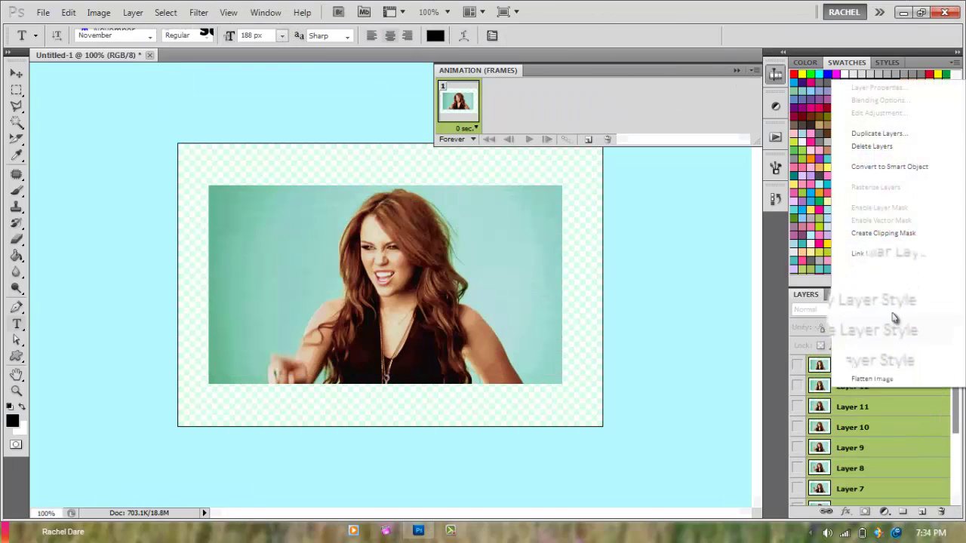
pyautogui.click(920, 239)
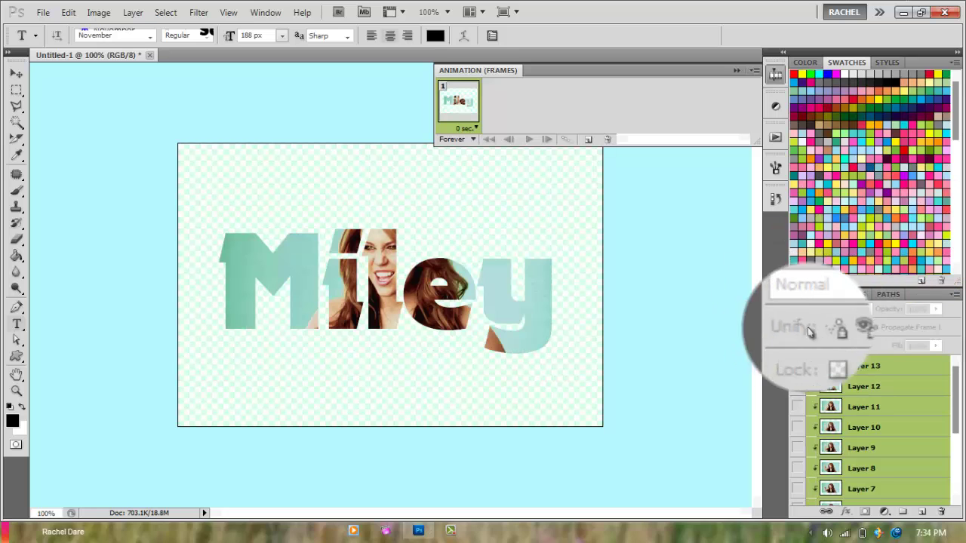
# - Add animation frames 2 and 3, showing only Layer 2 and Layer 3 respectively inside the text
pyautogui.scroll(-3, 876, 423)
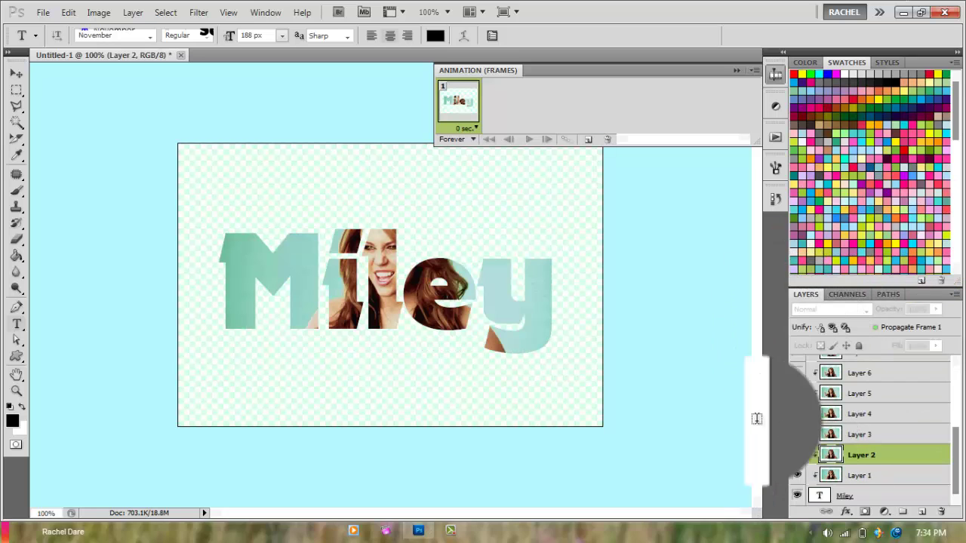
pyautogui.click(860, 476)
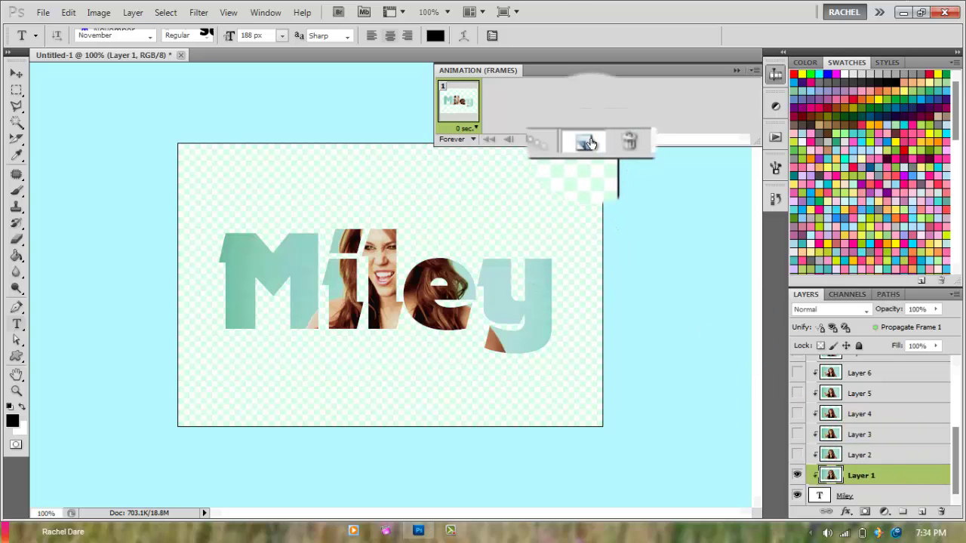
pyautogui.click(797, 474)
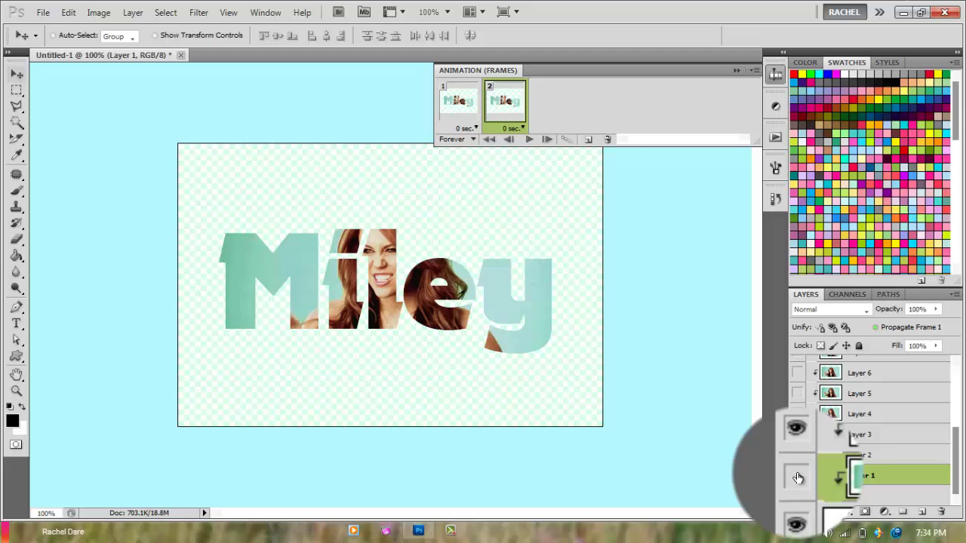
pyautogui.click(588, 140)
pyautogui.click(797, 434)
pyautogui.click(797, 455)
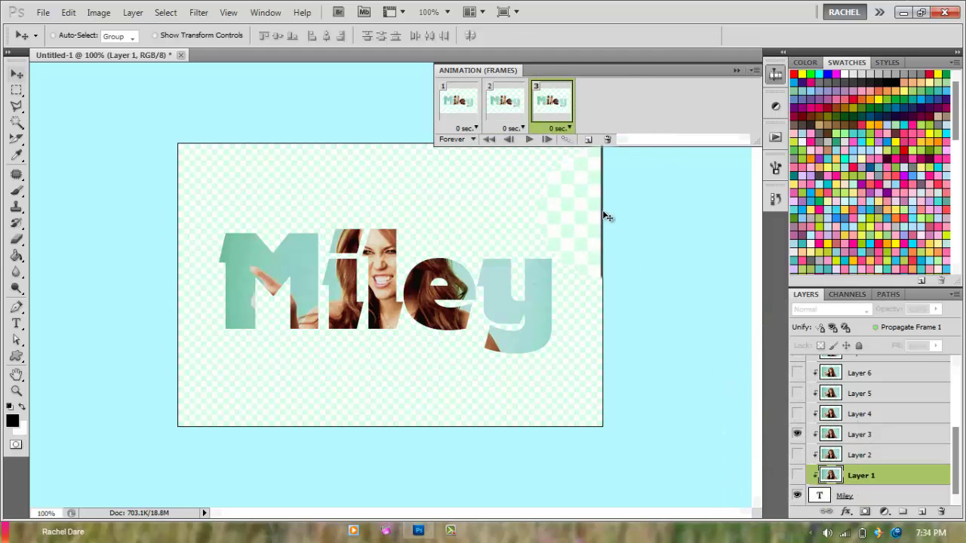
# - Add animation frames 4 to 6, each showing only its matching clip layer, Layer 4 to Layer 6
pyautogui.click(588, 139)
pyautogui.click(797, 413)
pyautogui.click(796, 434)
pyautogui.click(588, 139)
pyautogui.click(797, 393)
pyautogui.click(797, 414)
pyautogui.click(588, 140)
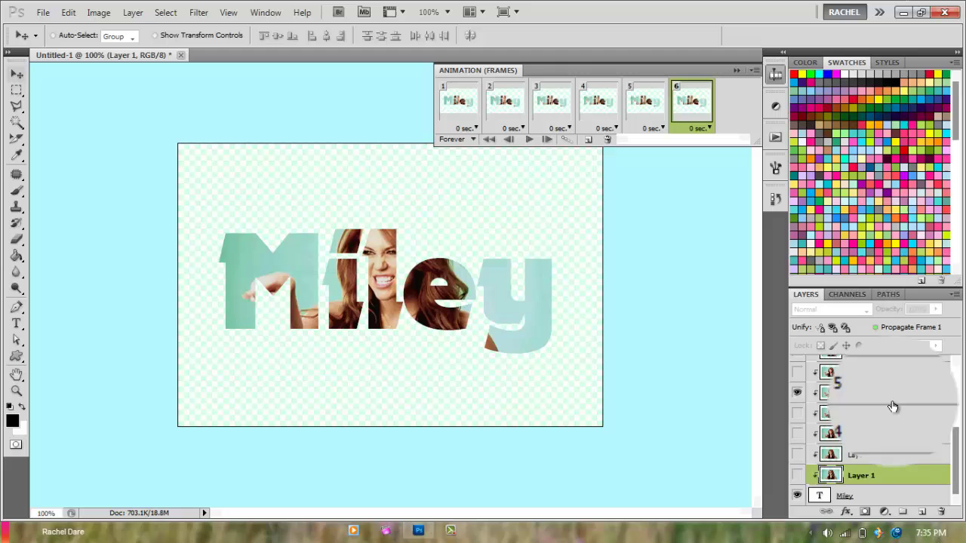
pyautogui.click(797, 373)
pyautogui.click(797, 393)
# - Add animation frames 7 and 8, switching the visible clip layer to Layer 7 and Layer 8 respectively
pyautogui.moveTo(957, 435); pyautogui.dragTo(957, 390)
pyautogui.click(588, 139)
pyautogui.click(797, 453)
pyautogui.click(797, 474)
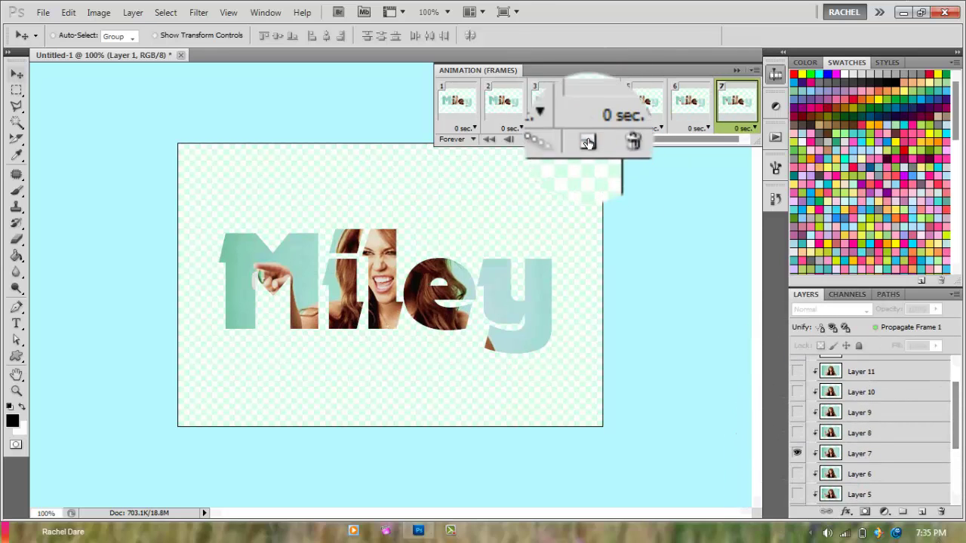
pyautogui.click(588, 140)
pyautogui.click(797, 433)
pyautogui.click(797, 454)
# - Add animation frames 9 and 10, with only Layer 9 and Layer 10 visible respectively
pyautogui.click(588, 140)
pyautogui.click(797, 412)
pyautogui.click(797, 433)
pyautogui.click(588, 140)
pyautogui.click(797, 393)
pyautogui.click(797, 413)
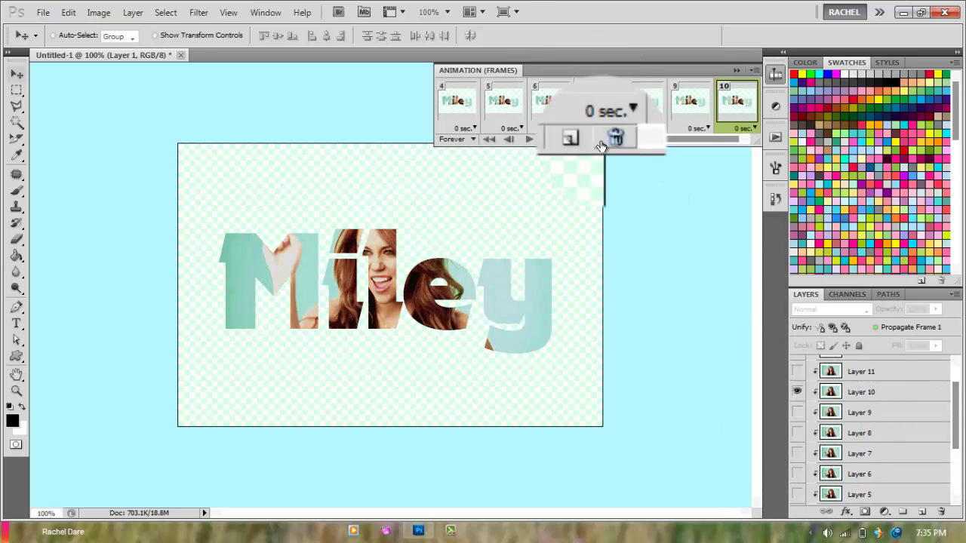
# - Add animation frames 11 to 13, each showing only the clip layer with the same number
pyautogui.click(588, 139)
pyautogui.click(797, 372)
pyautogui.click(796, 393)
pyautogui.click(588, 140)
pyautogui.scroll(1, 906, 385)
pyautogui.click(797, 372)
pyautogui.click(797, 393)
pyautogui.scroll(1, 845, 385)
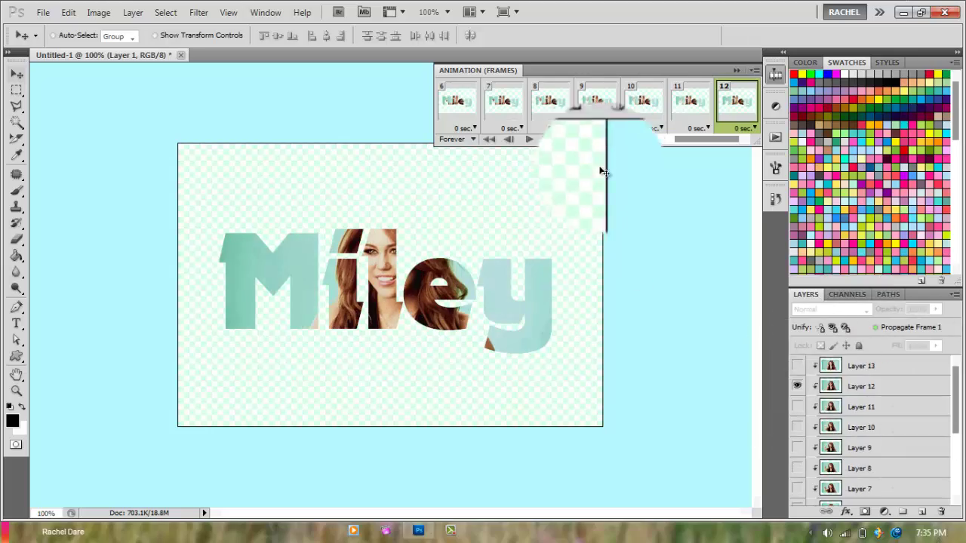
pyautogui.click(588, 139)
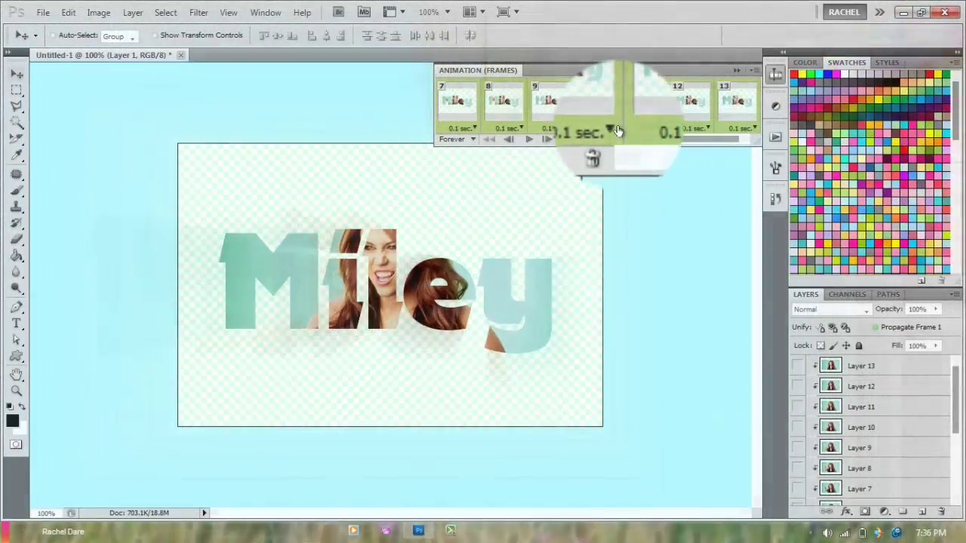
# - Try a 0.2-second delay on all frames and preview the playback
pyautogui.click(615, 128)
pyautogui.click(623, 165)
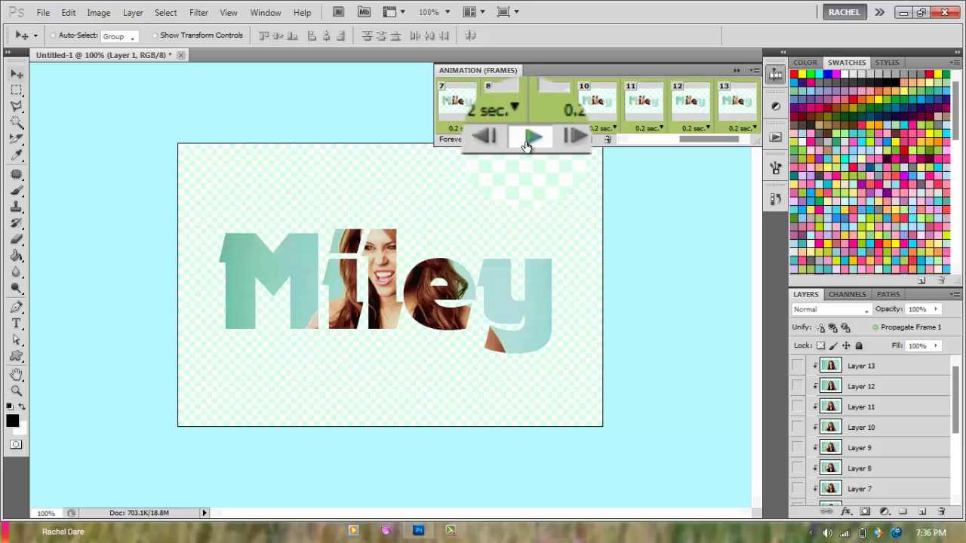
pyautogui.click(528, 140)
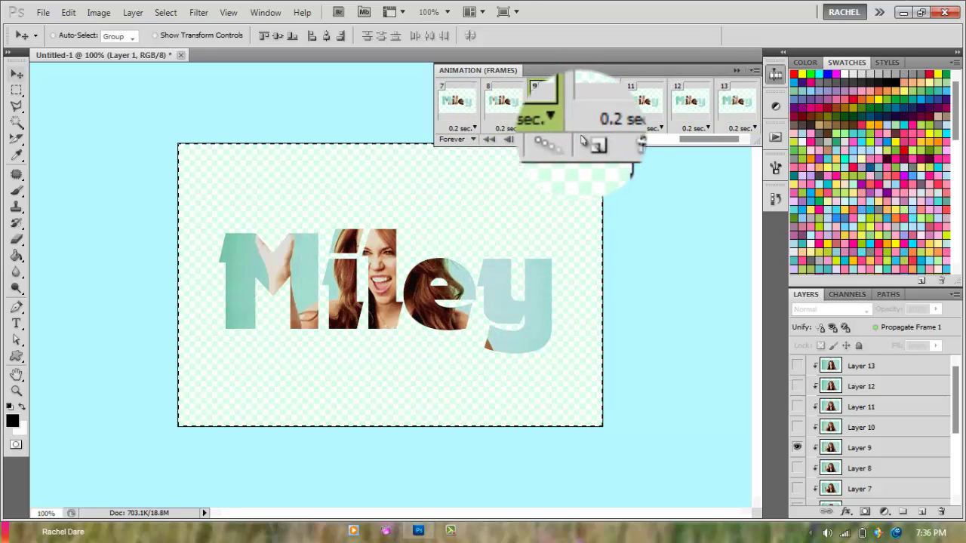
# - Select all thirteen frames, set their delay to 0.1 seconds, and preview the animation
pyautogui.click(463, 119)
pyautogui.moveTo(652, 140); pyautogui.dragTo(695, 144)
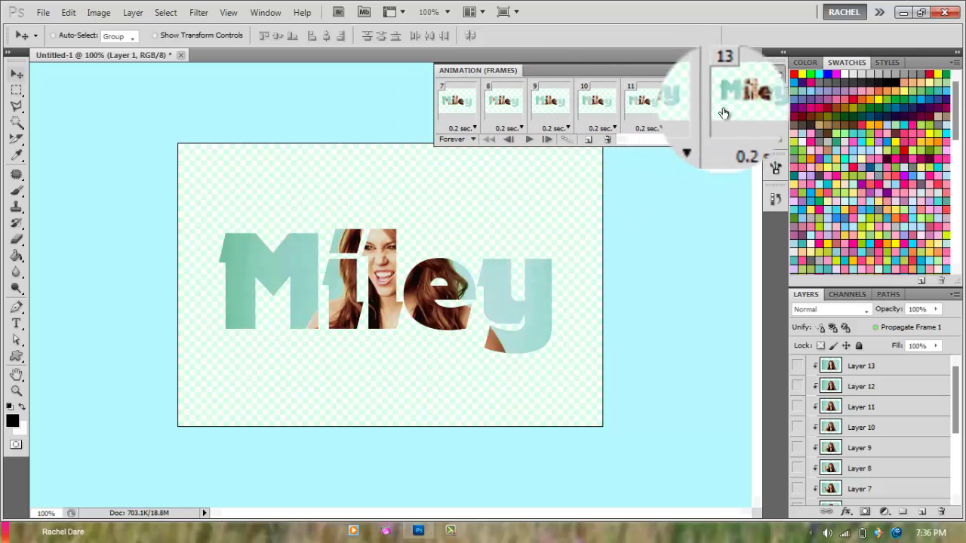
pyautogui.keyDown('shift'); pyautogui.click(723, 114); pyautogui.keyUp('shift')
pyautogui.click(573, 129)
pyautogui.click(592, 147)
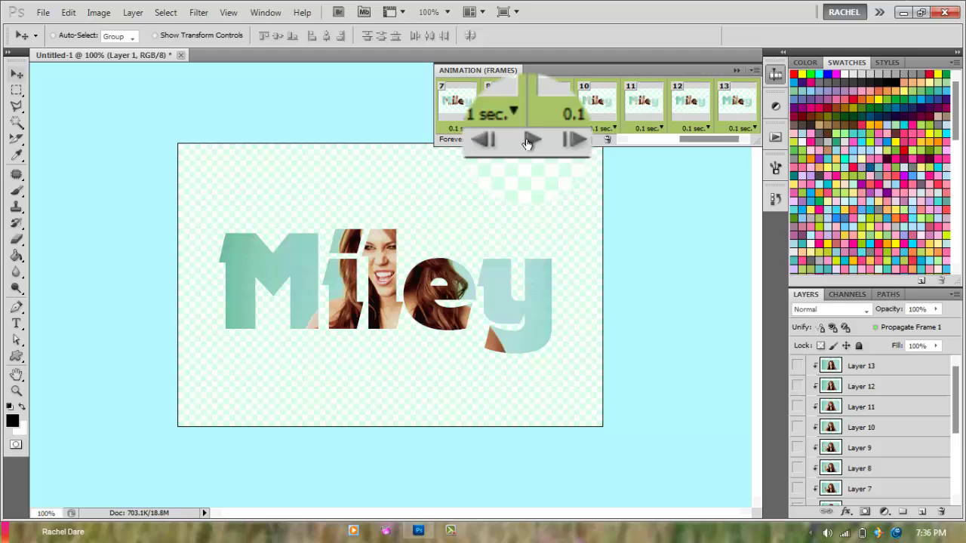
pyautogui.click(529, 143)
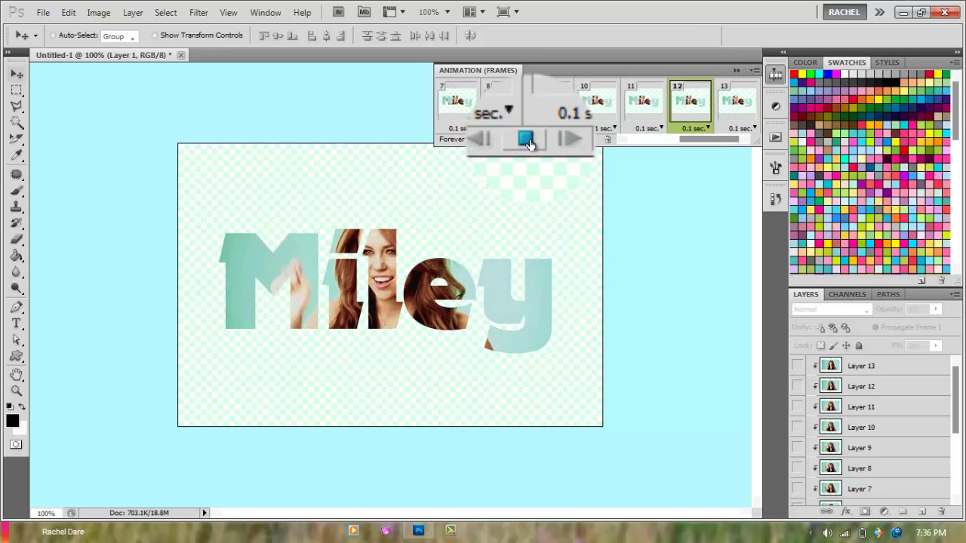
pyautogui.click(527, 141)
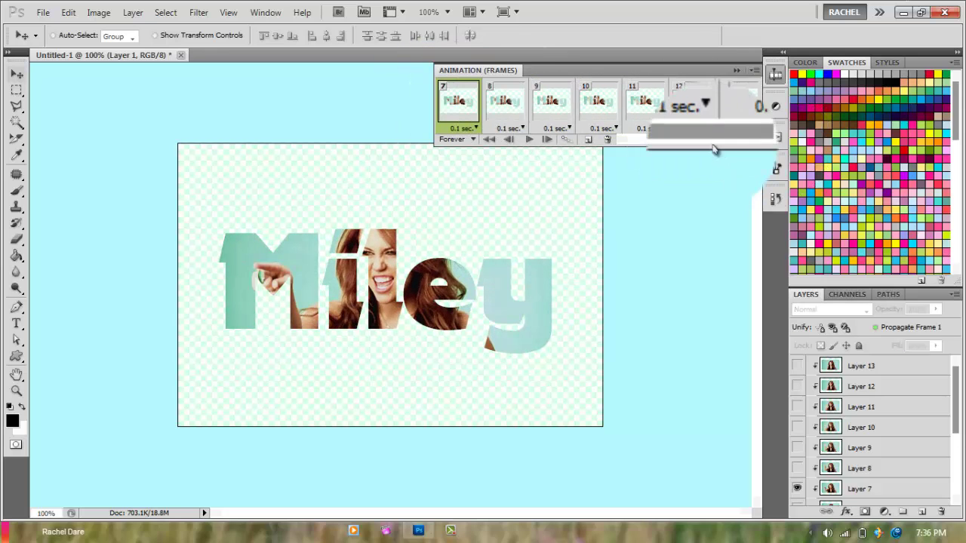
# - Return to the first frame and crop the canvas around the Miley text to about 508 by 232 px
pyautogui.moveTo(713, 143); pyautogui.dragTo(654, 142)
pyautogui.click(475, 112)
pyautogui.click(17, 139)
pyautogui.moveTo(568, 204); pyautogui.dragTo(208, 368)
pyautogui.click(708, 37)
# - Export the animation for the web as a 256-colour GIF, saved on the Desktop as "miley-cyrus" in Images Only format
pyautogui.click(43, 12)
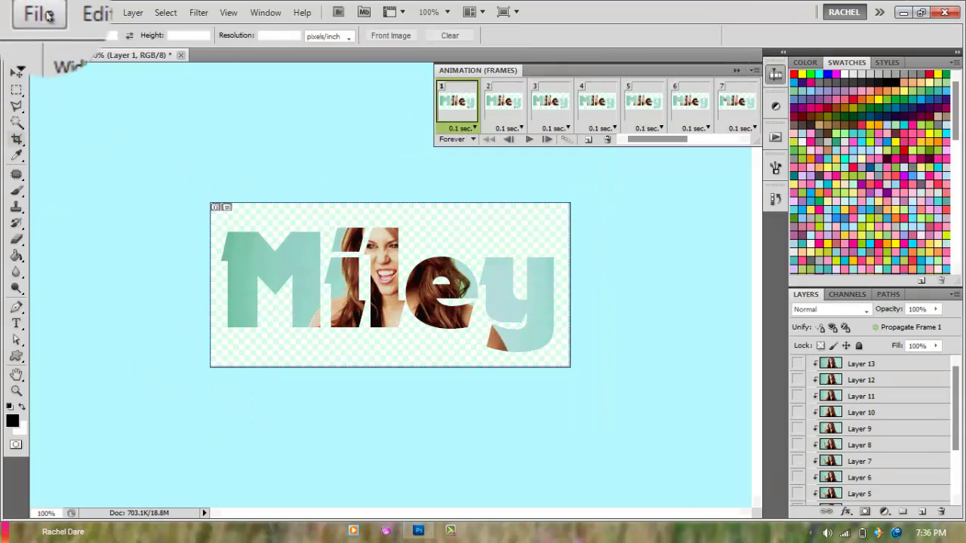
pyautogui.click(94, 235)
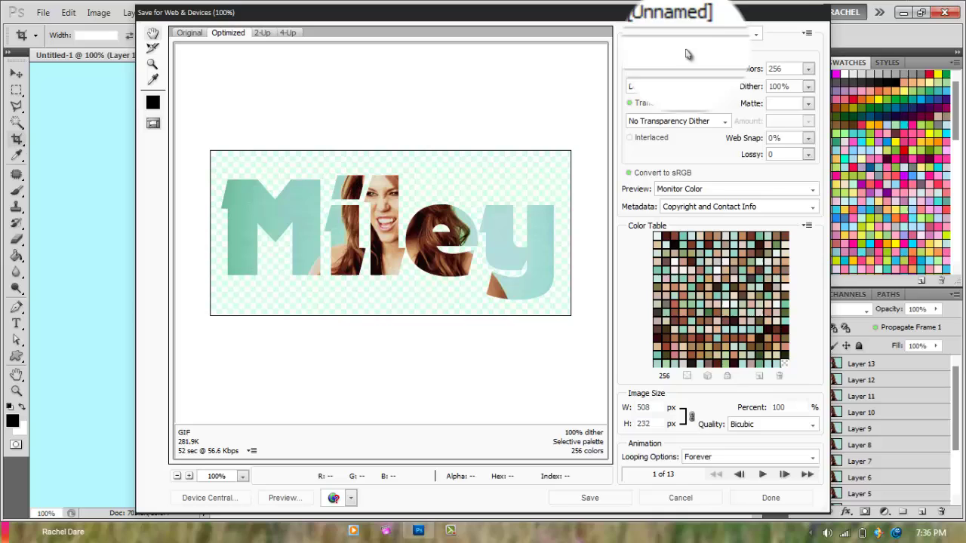
pyautogui.click(596, 501)
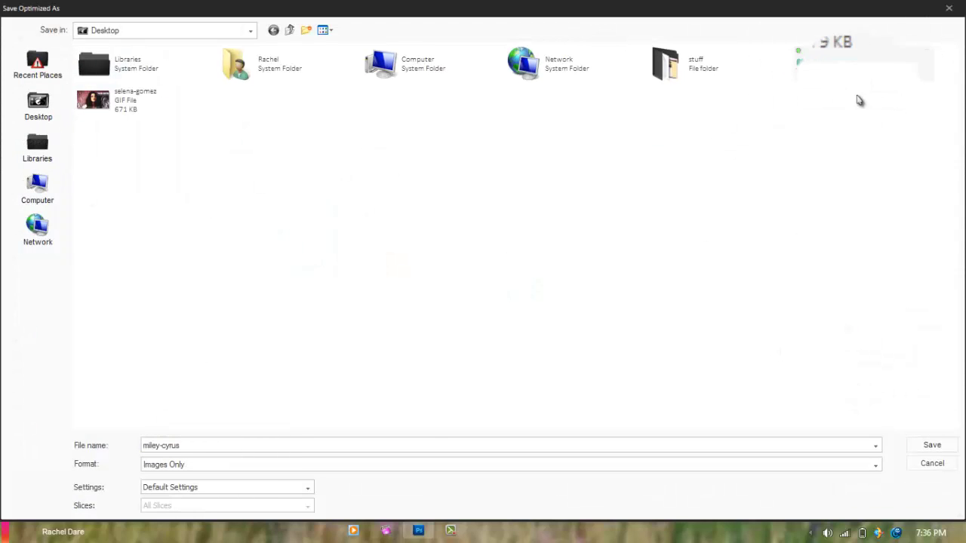
pyautogui.click(924, 448)
pyautogui.click(530, 276)
pyautogui.click(777, 506)
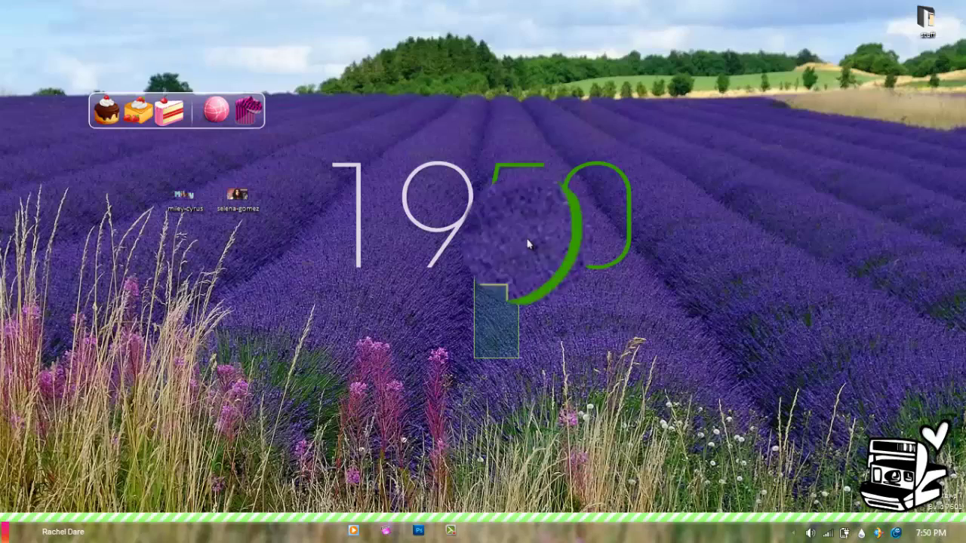
pyautogui.moveTo(642, 113); pyautogui.dragTo(554, 370)
pyautogui.moveTo(436, 353); pyautogui.dragTo(781, 244)
pyautogui.moveTo(718, 123); pyautogui.dragTo(363, 317)
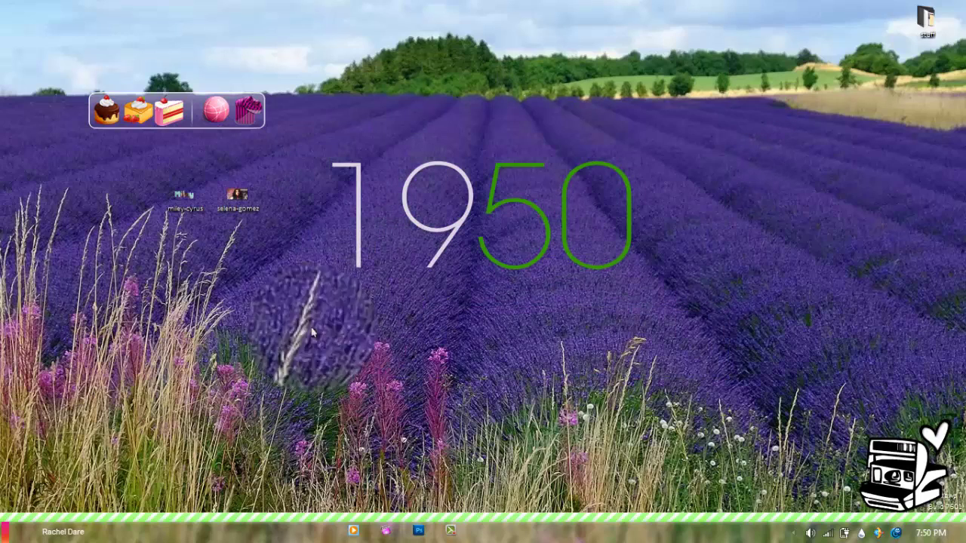
# - Open the miley-cyrus GIF from the desktop, view it and the selena-gomez GIF full-screen, and close the viewer
pyautogui.doubleClick(188, 198)
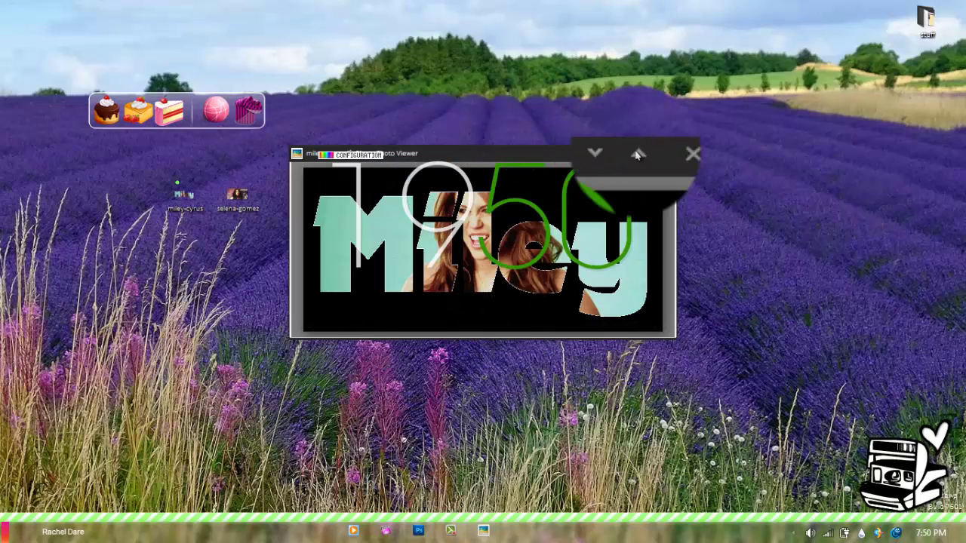
pyautogui.doubleClick(501, 289)
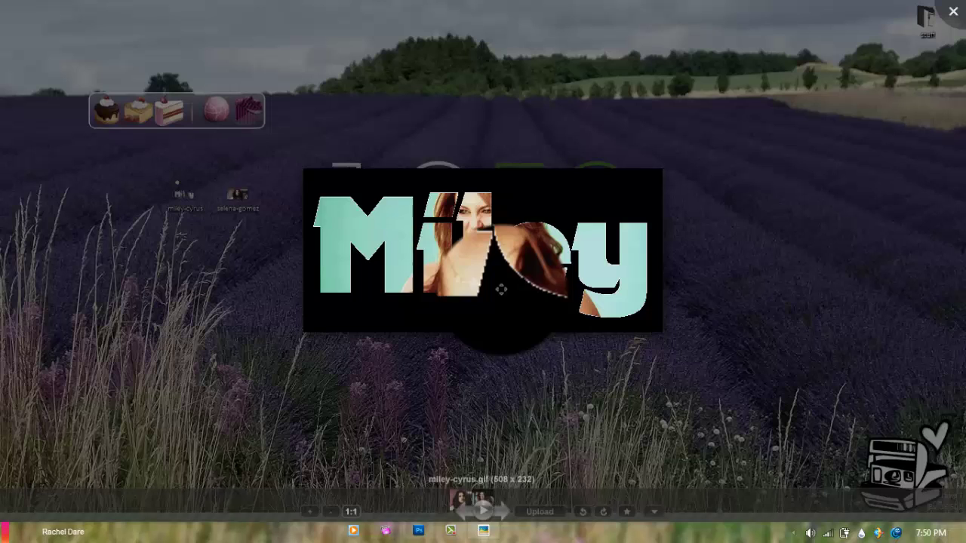
pyautogui.click(463, 516)
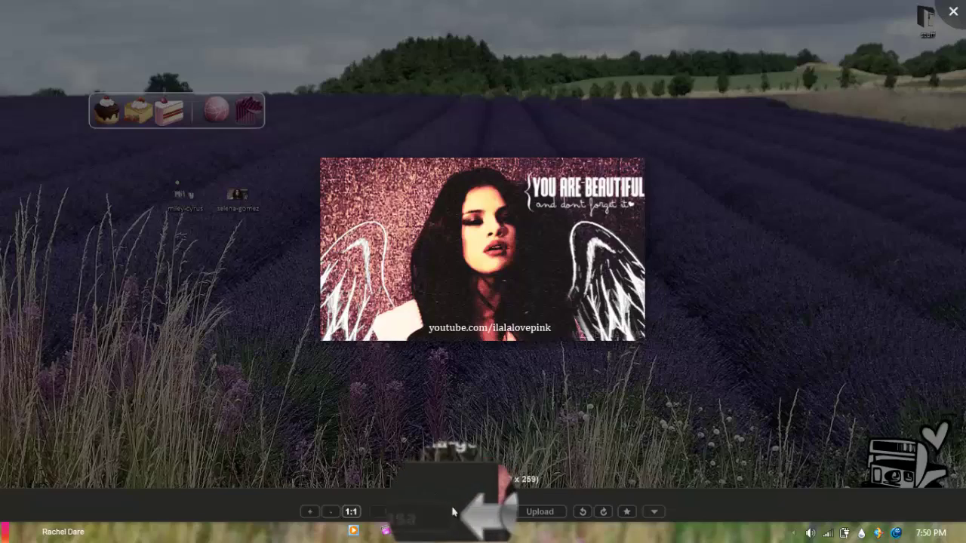
pyautogui.click(950, 19)
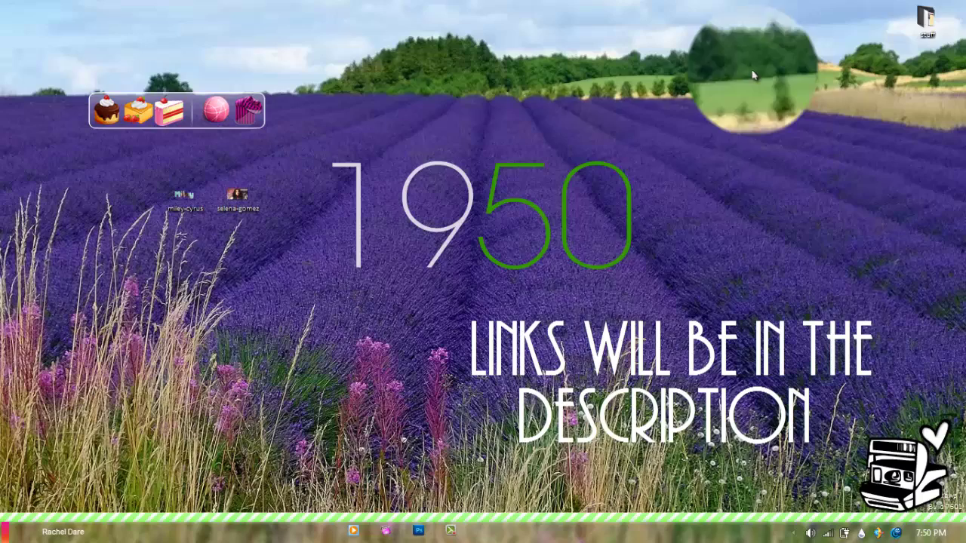
pyautogui.click(451, 528)
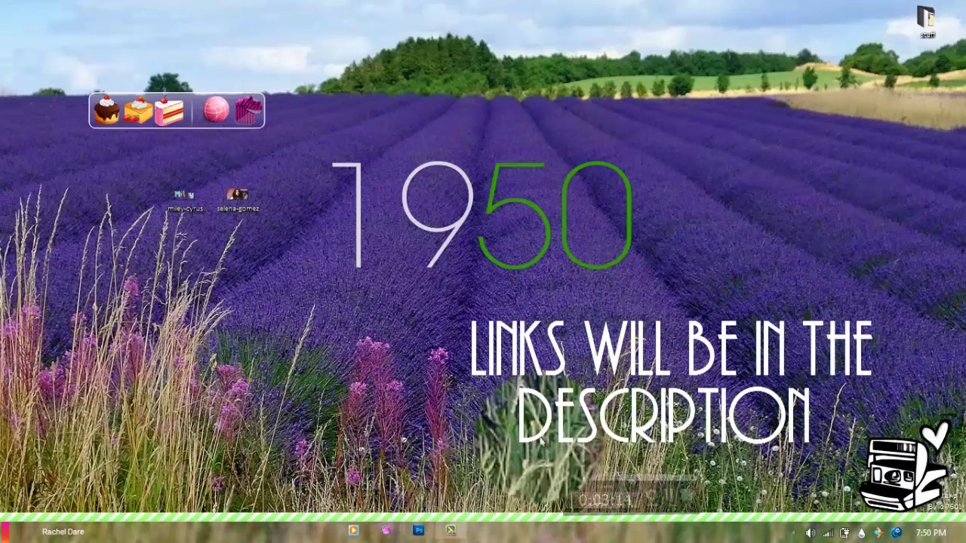
pyautogui.moveTo(484, 391); pyautogui.dragTo(703, 113)
pyautogui.moveTo(697, 111); pyautogui.dragTo(321, 278)
pyautogui.moveTo(333, 323); pyautogui.dragTo(722, 113)
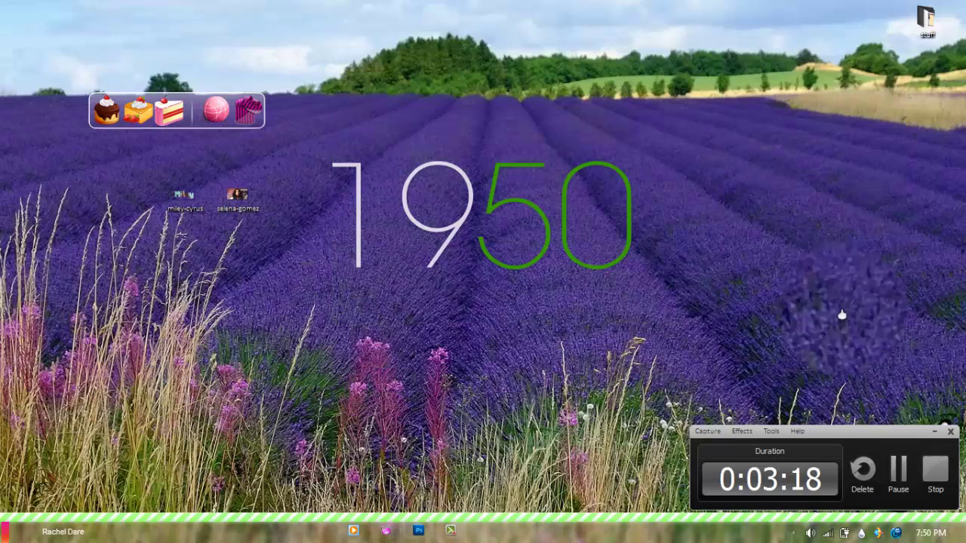
pyautogui.click(934, 432)
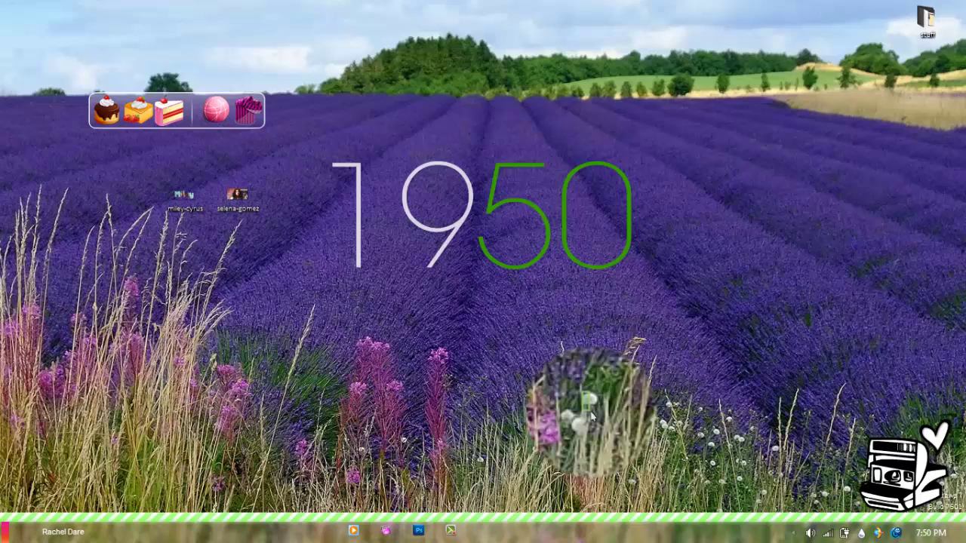
pyautogui.moveTo(587, 402); pyautogui.dragTo(770, 449)
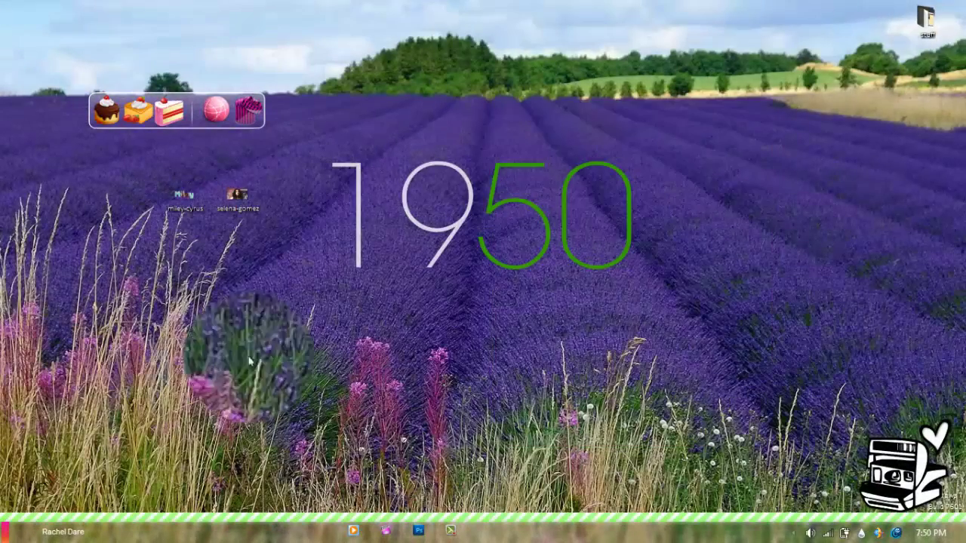
pyautogui.moveTo(508, 65); pyautogui.dragTo(173, 283)
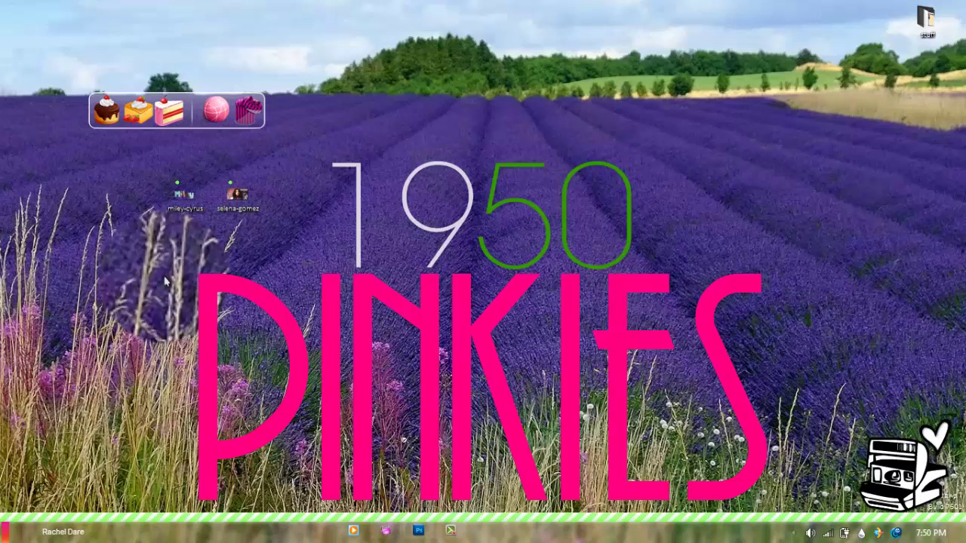
pyautogui.moveTo(765, 306); pyautogui.dragTo(787, 241)
pyautogui.moveTo(775, 145); pyautogui.dragTo(151, 345)
pyautogui.click(452, 531)
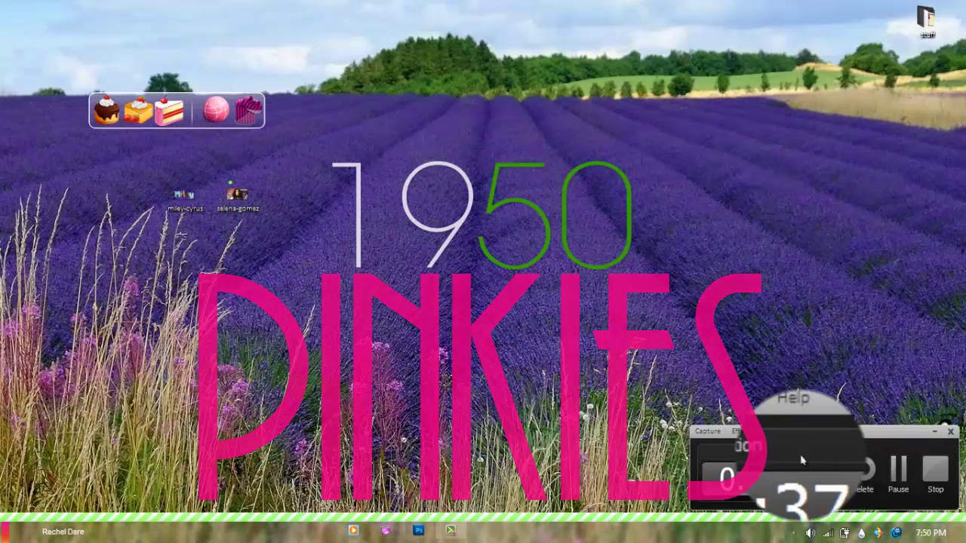